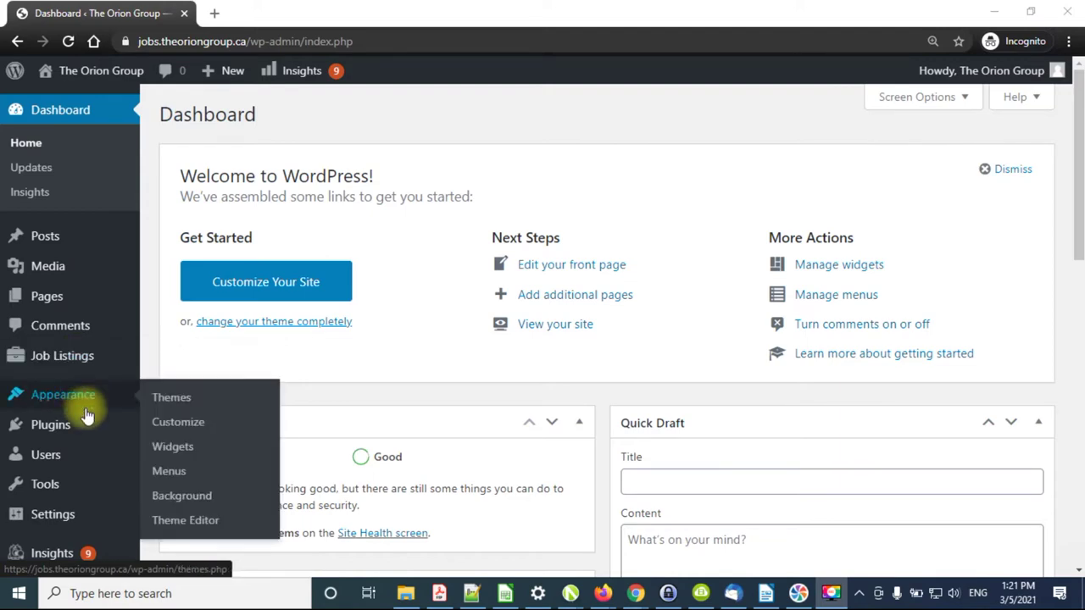
Go from the WordPress dashboard to the Installed Plugins page.
mouse_move(50, 425)
click(178, 433)
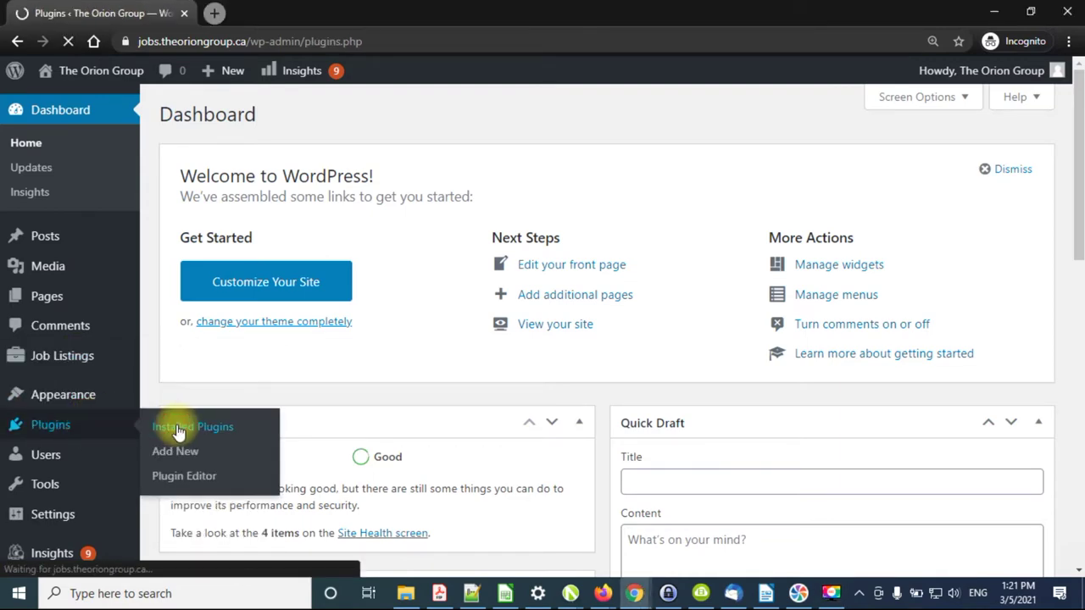
Find and highlight the WP Job Manager entry in the plugins list.
scroll(243, 367, down, 3)
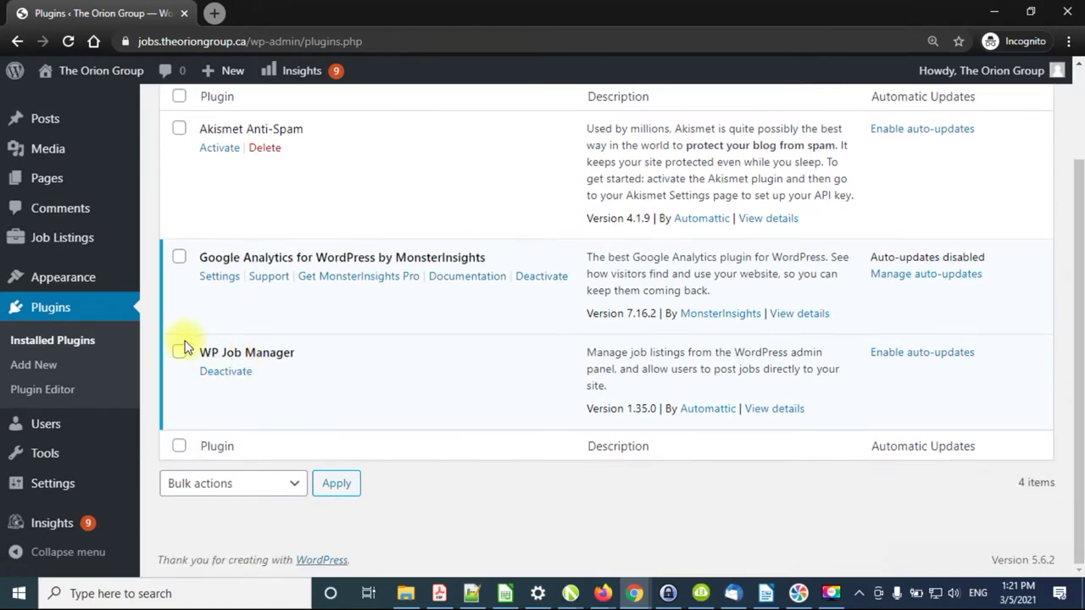
drag(235, 331, 311, 360)
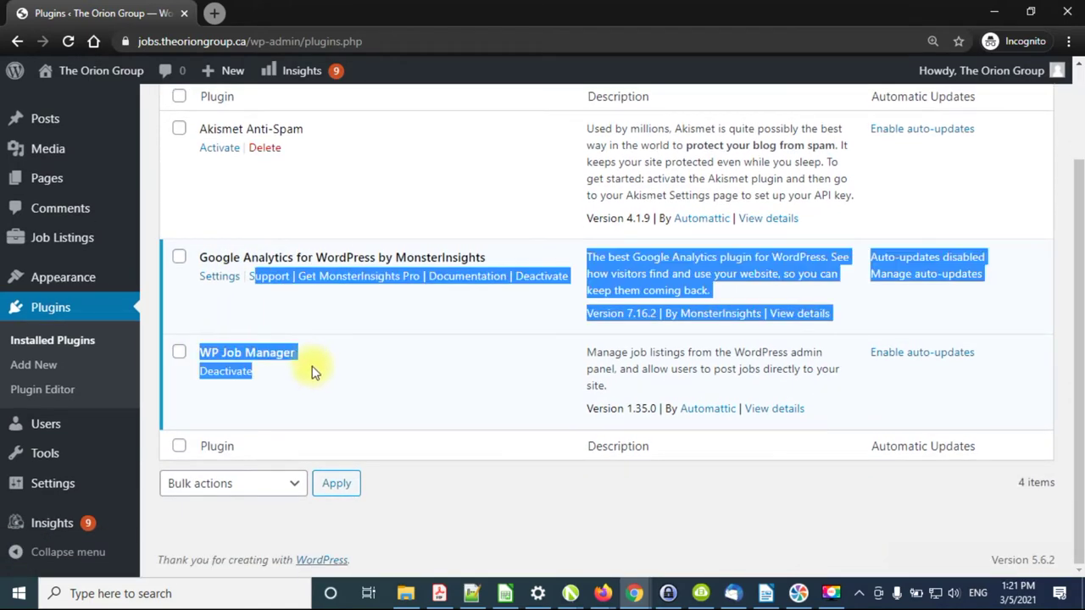
drag(293, 353, 180, 352)
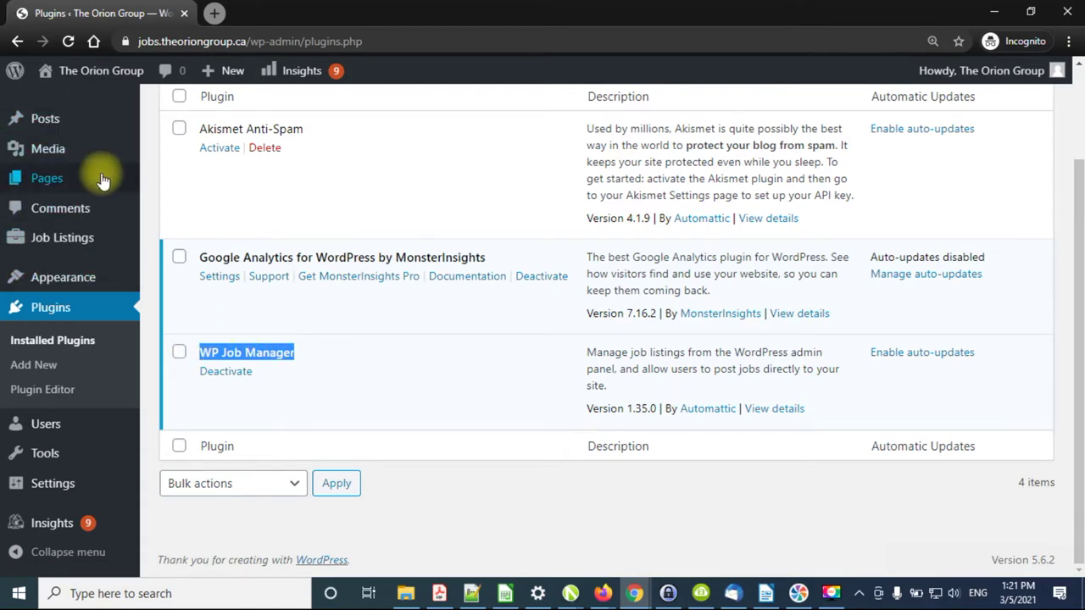
Start a new blank job listing from Job Listings > Add New.
scroll(93, 182, up, 2)
scroll(144, 210, up, 1)
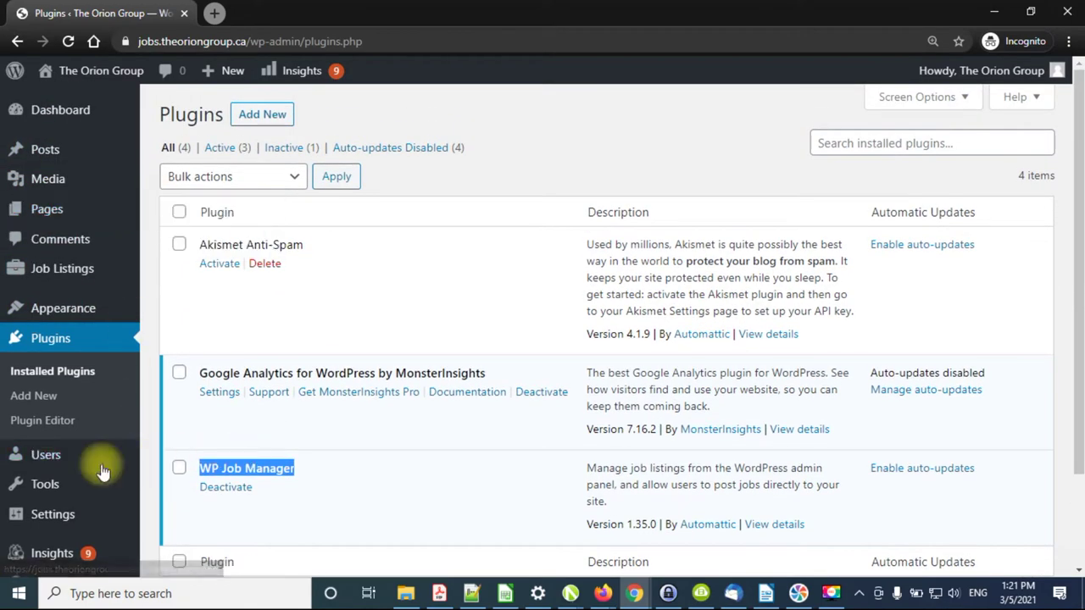
mouse_move(62, 237)
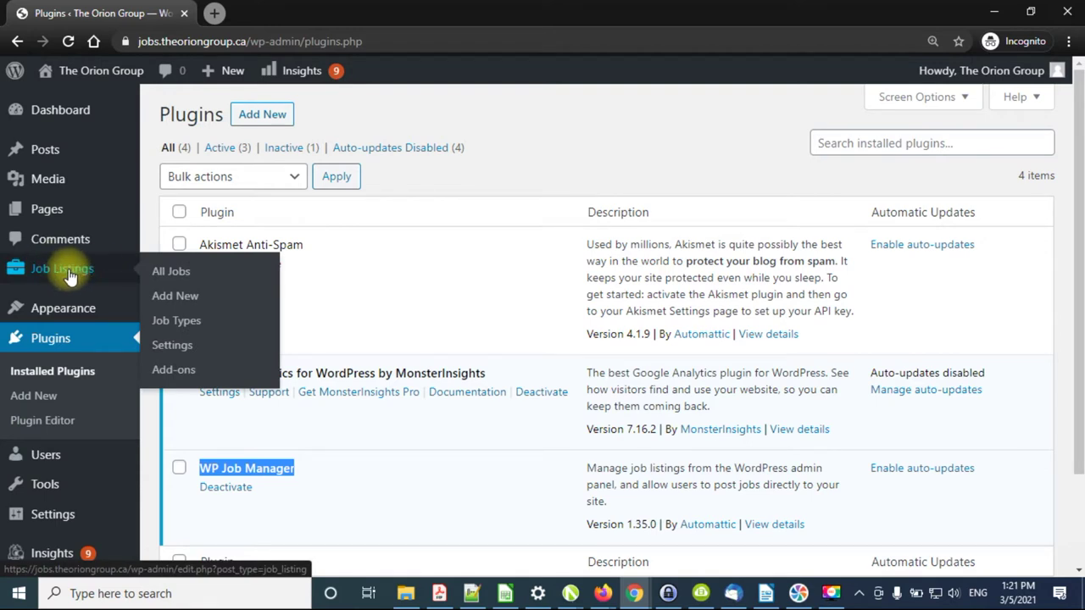
click(188, 301)
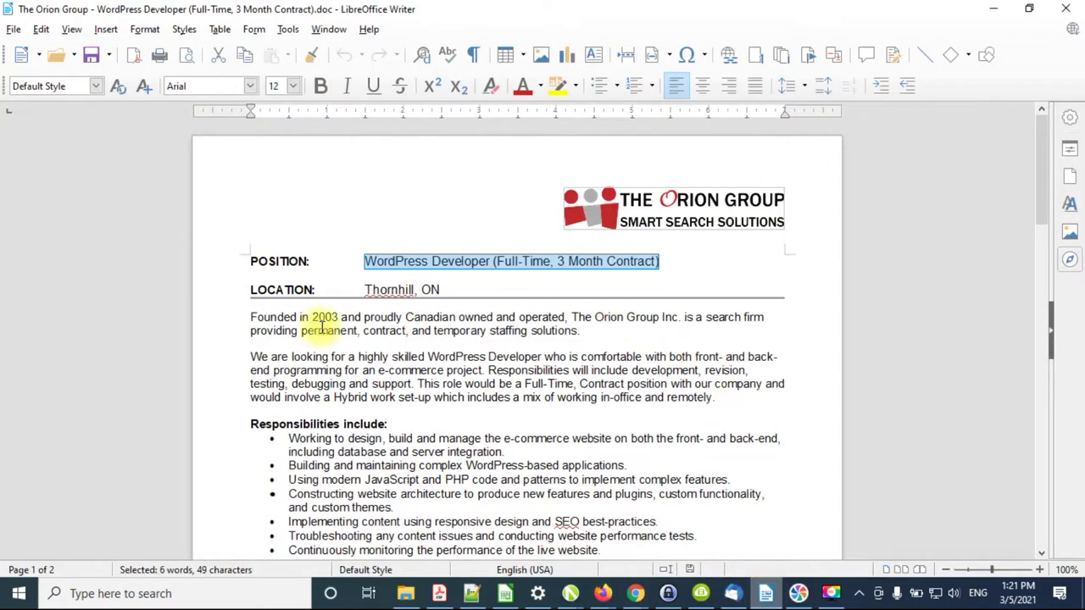
Copy the Writer job description, from 'Founded in 2003' to the social media links.
drag(250, 317, 434, 330)
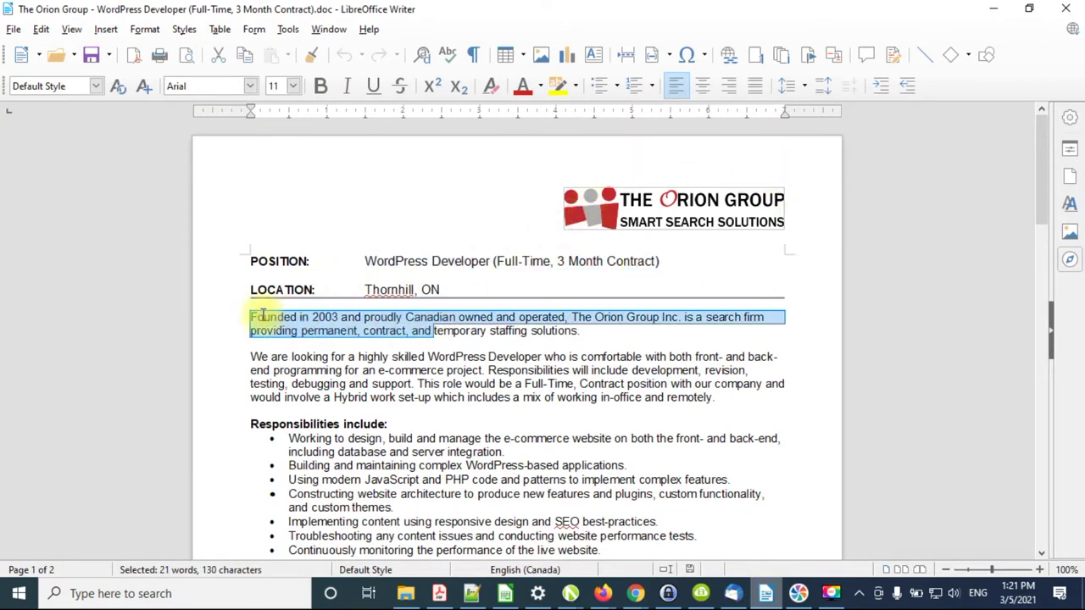
mouse_move(252, 318)
mouse_down()
mouse_move(566, 375)
mouse_move(577, 428)
mouse_up()
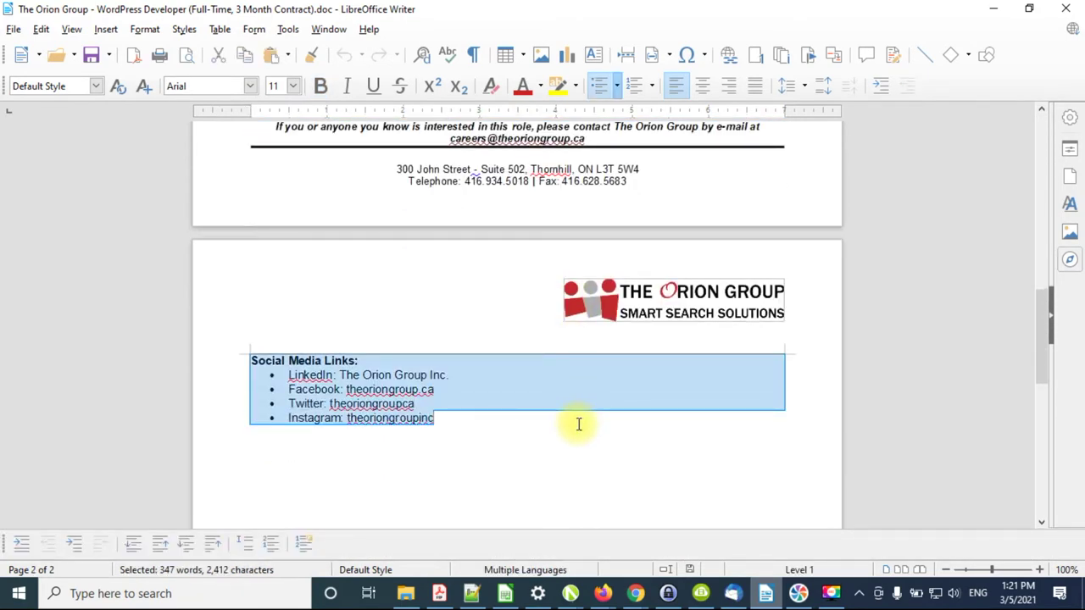
click(766, 598)
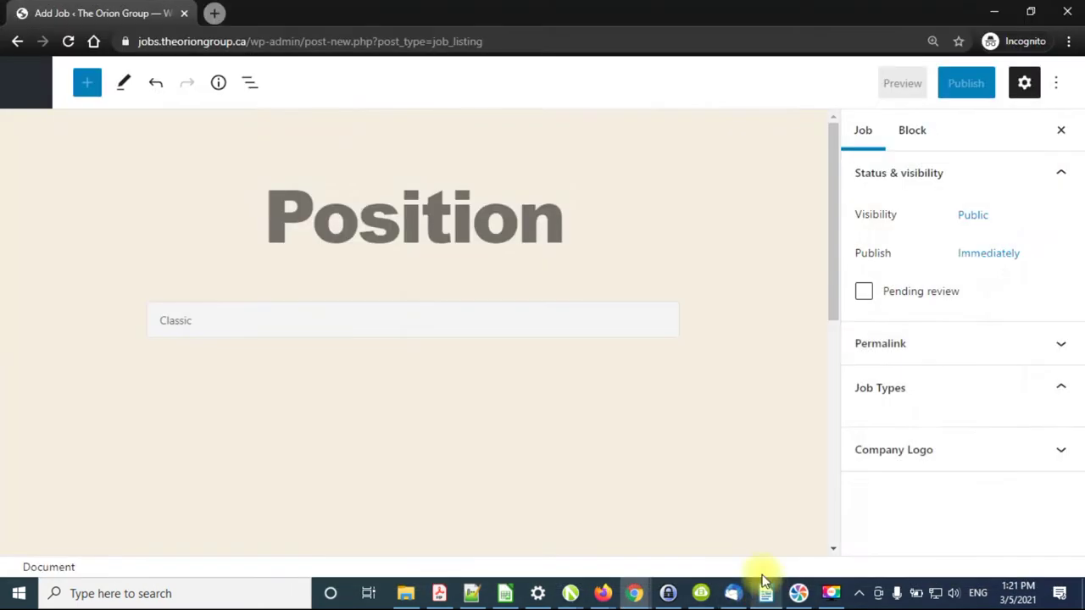
Paste the copied job description into the listing's Classic content block.
click(288, 326)
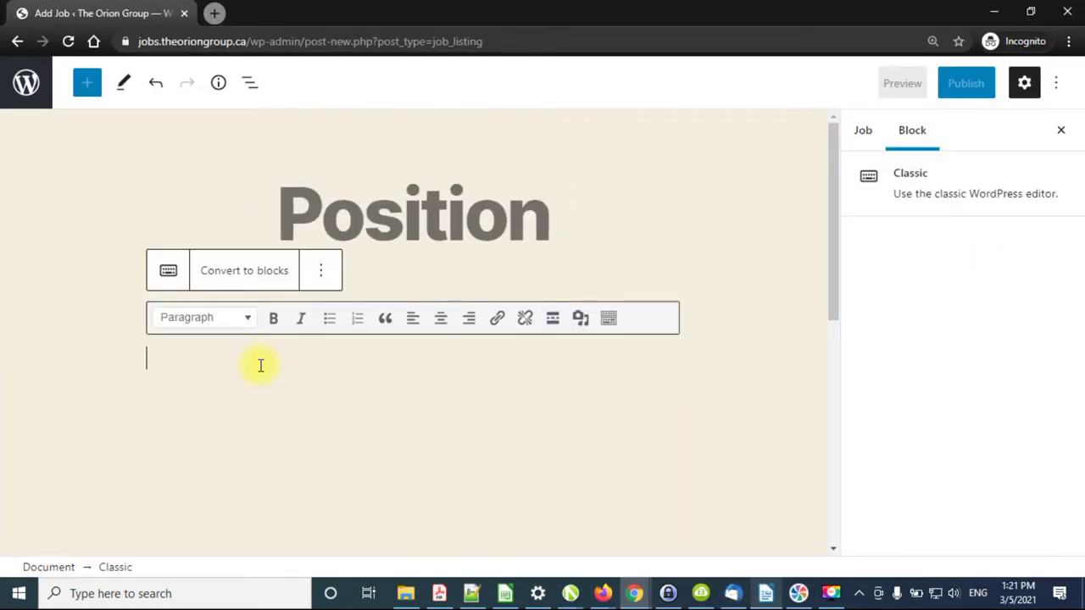
key(ctrl+v)
scroll(387, 359, up, 10)
scroll(453, 347, up, 5)
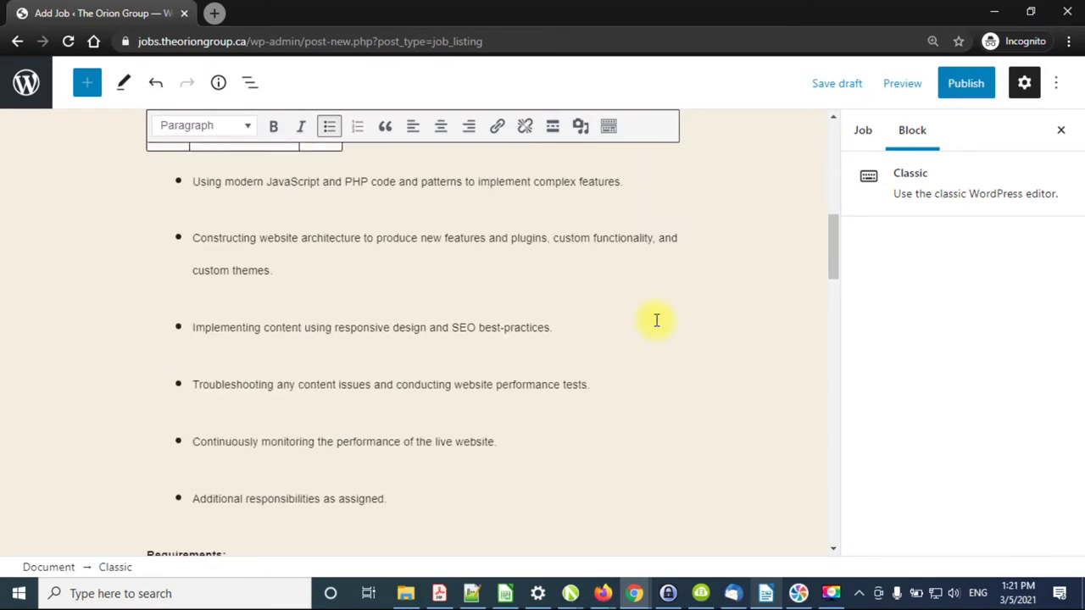
scroll(644, 318, up, 10)
scroll(551, 271, up, 2)
Title the listing 'WordPress Developer (Full-Time, 3 Month Contract)' using the Writer position line.
click(415, 216)
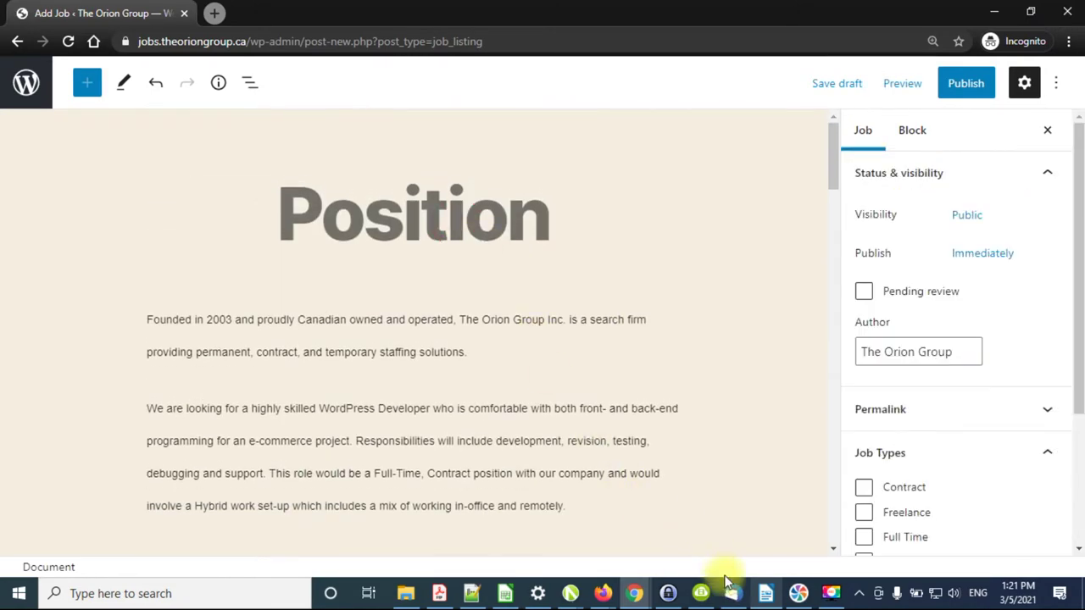
click(763, 591)
scroll(636, 304, up, 1)
scroll(937, 316, up, 10)
scroll(948, 235, up, 5)
scroll(949, 234, up, 3)
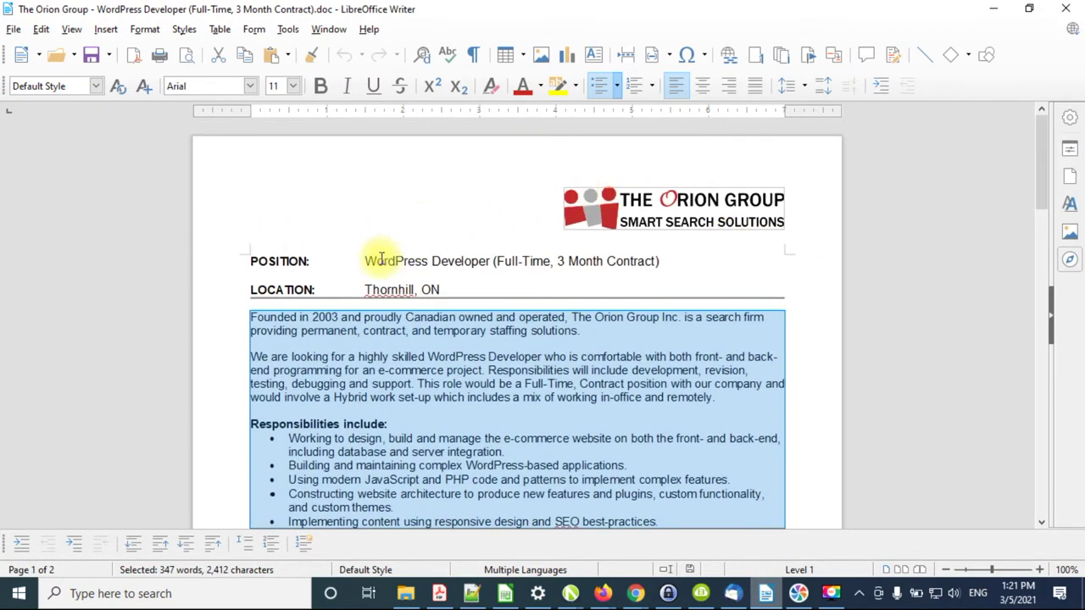
drag(364, 261, 662, 261)
key(ctrl+c)
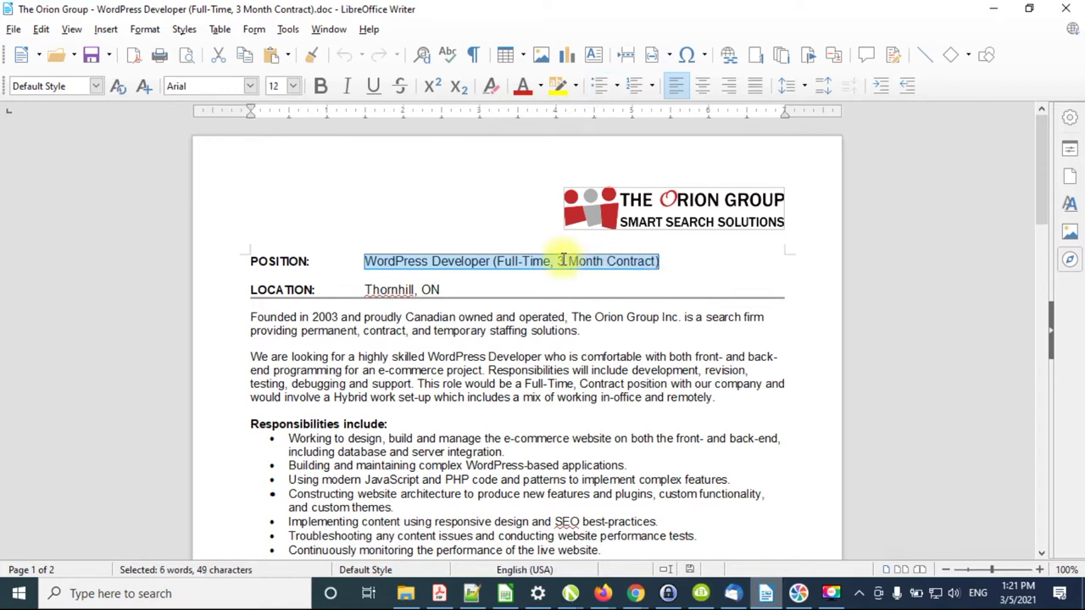
key(alt+Tab)
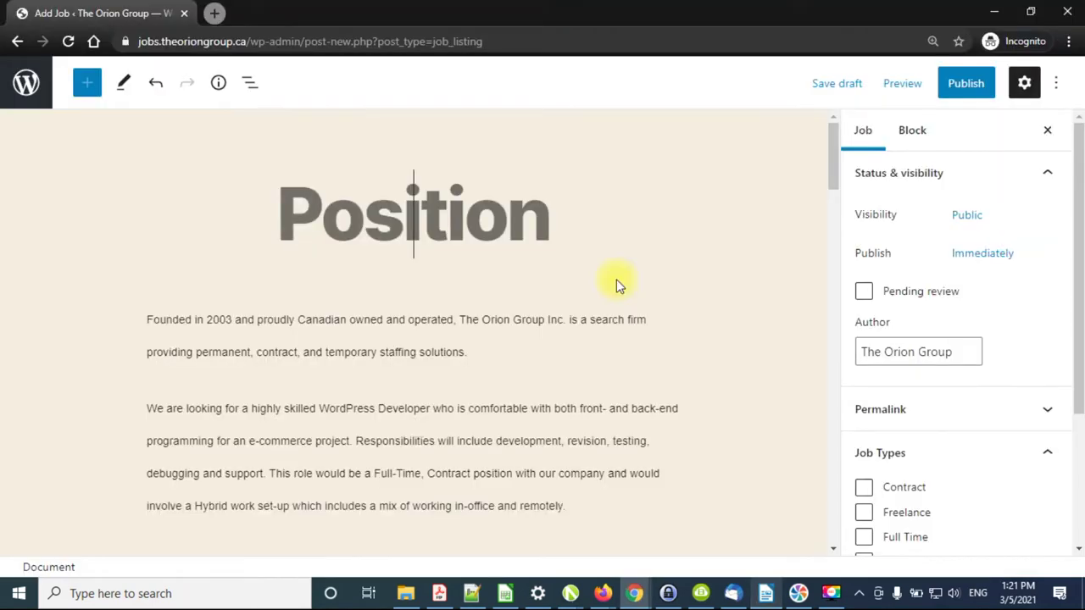
key(ctrl+v)
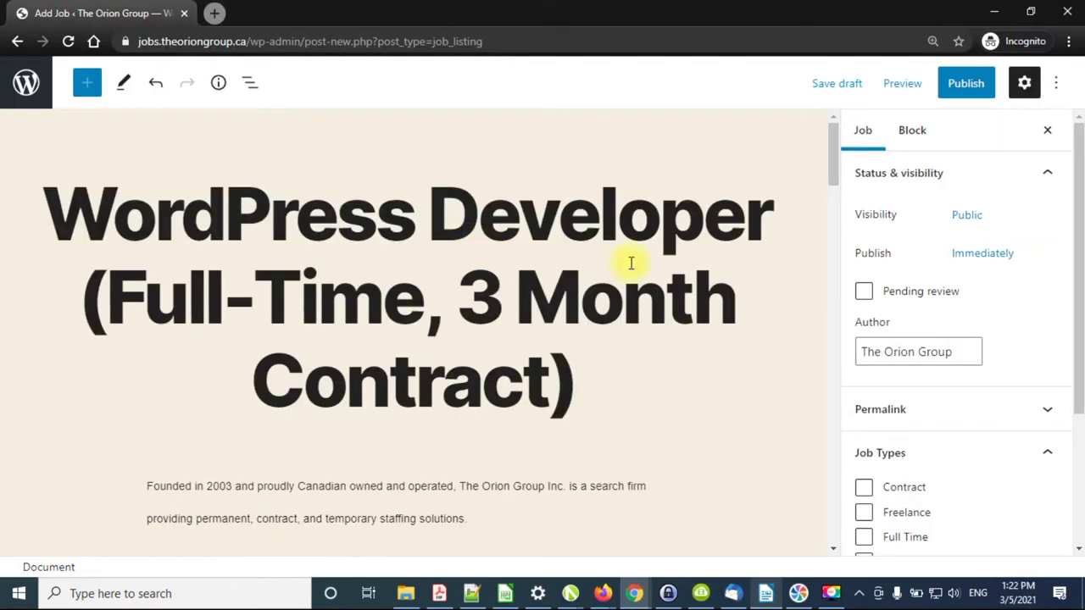
Tick Contract and Full Time in the Job Types panel.
scroll(701, 304, down, 2)
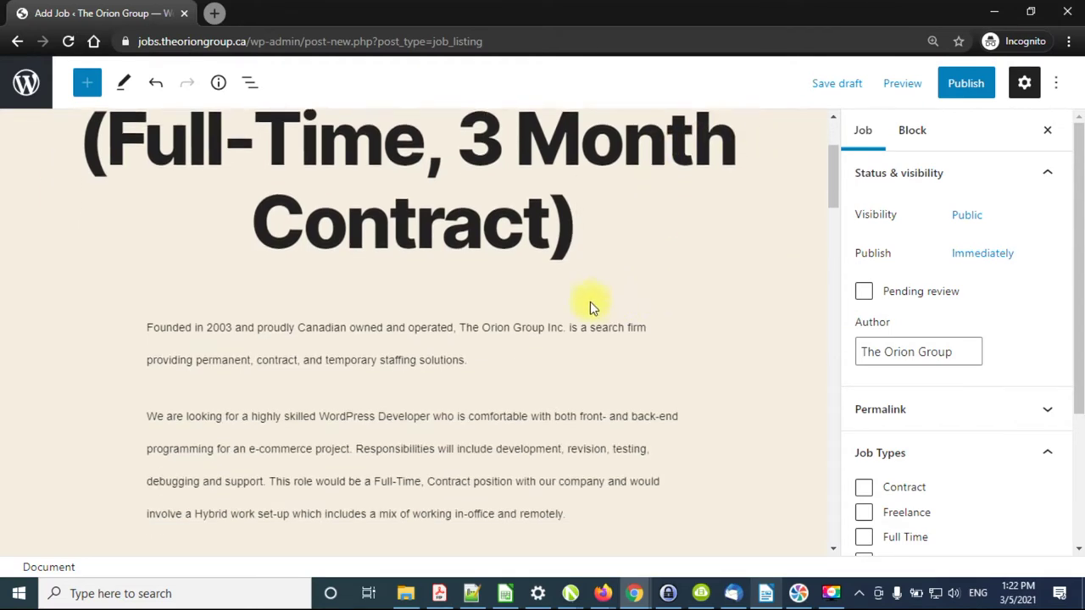
scroll(865, 356, down, 1)
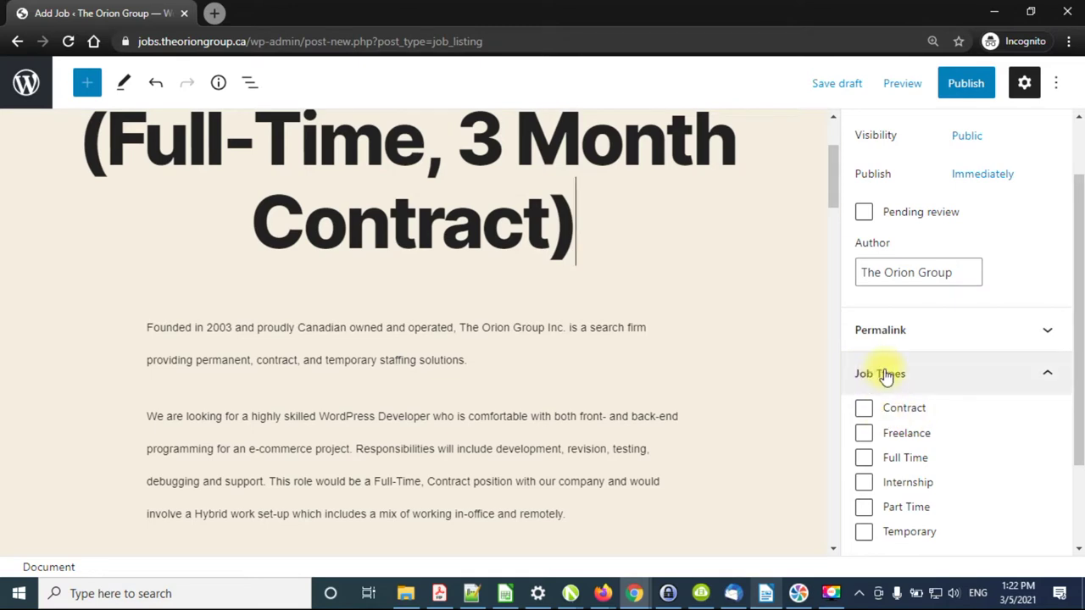
scroll(889, 379, down, 1)
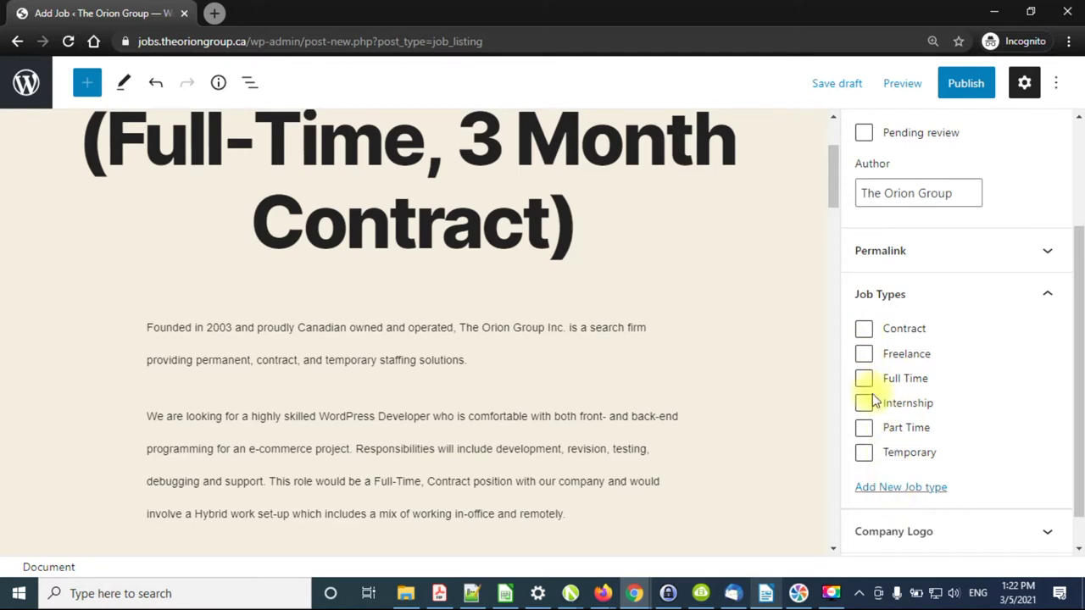
click(863, 329)
click(864, 379)
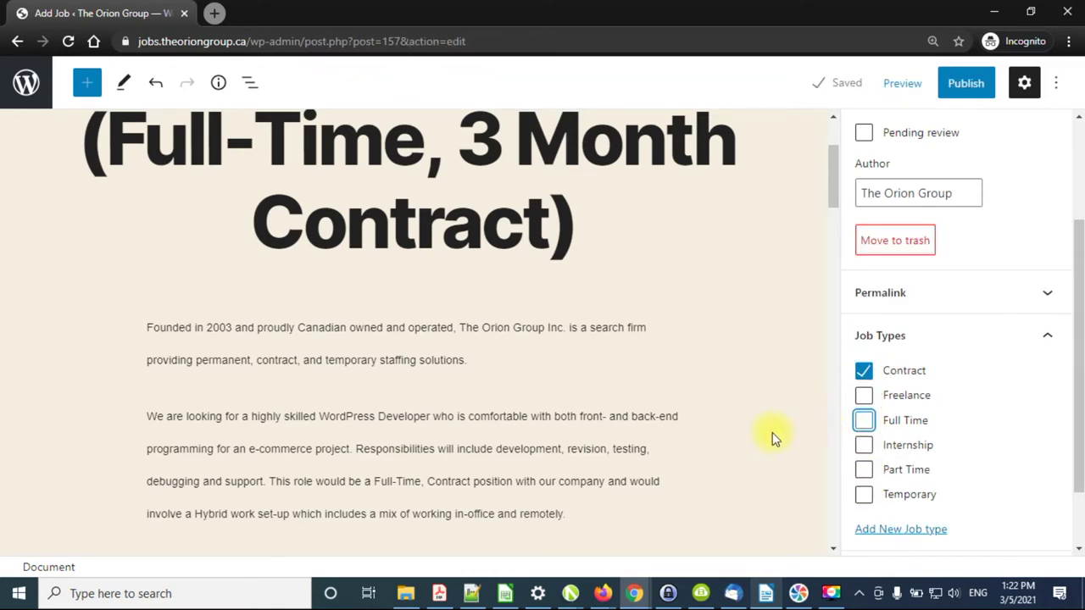
click(864, 421)
Scroll through the description down to the Social Media Links list.
scroll(746, 400, down, 3)
scroll(746, 399, down, 4)
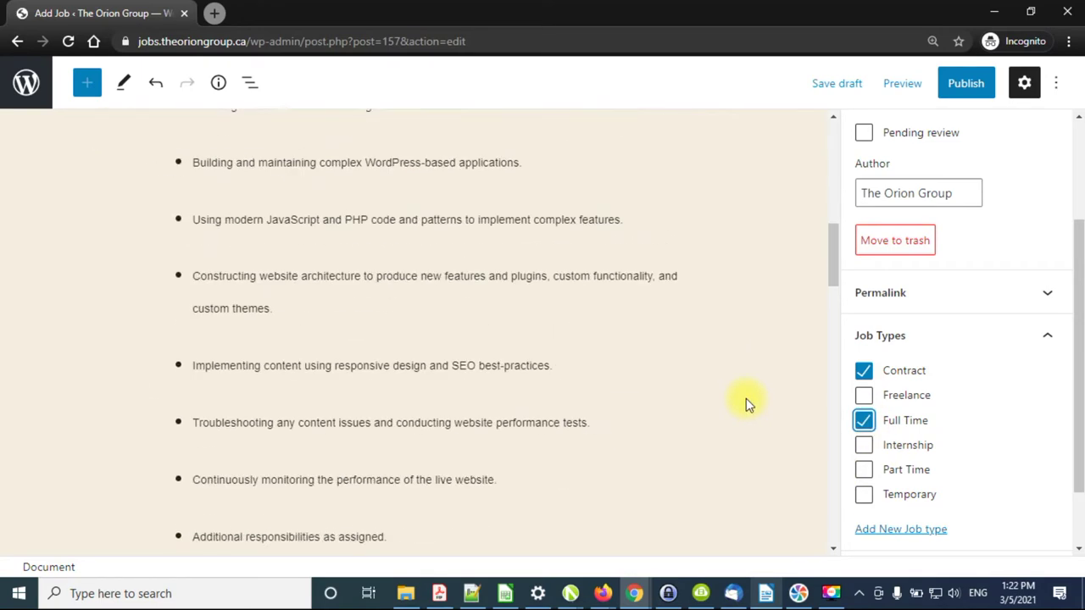
scroll(746, 399, down, 3)
scroll(746, 397, down, 1)
scroll(747, 397, down, 2)
scroll(746, 397, down, 1)
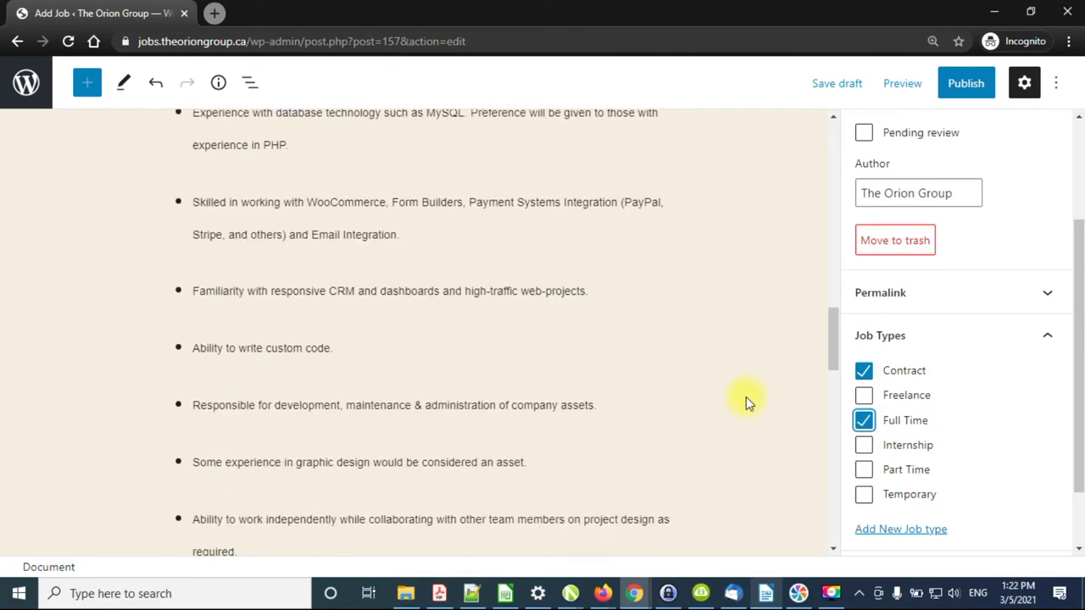
scroll(746, 397, down, 1)
scroll(746, 397, down, 2)
scroll(746, 397, down, 1)
scroll(746, 396, down, 1)
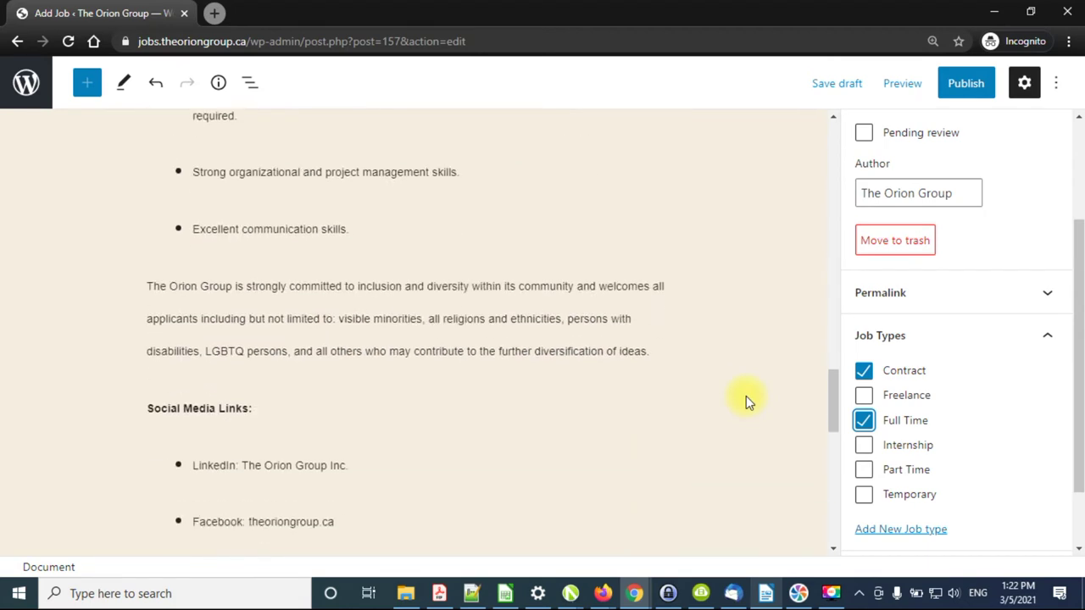
scroll(746, 396, down, 2)
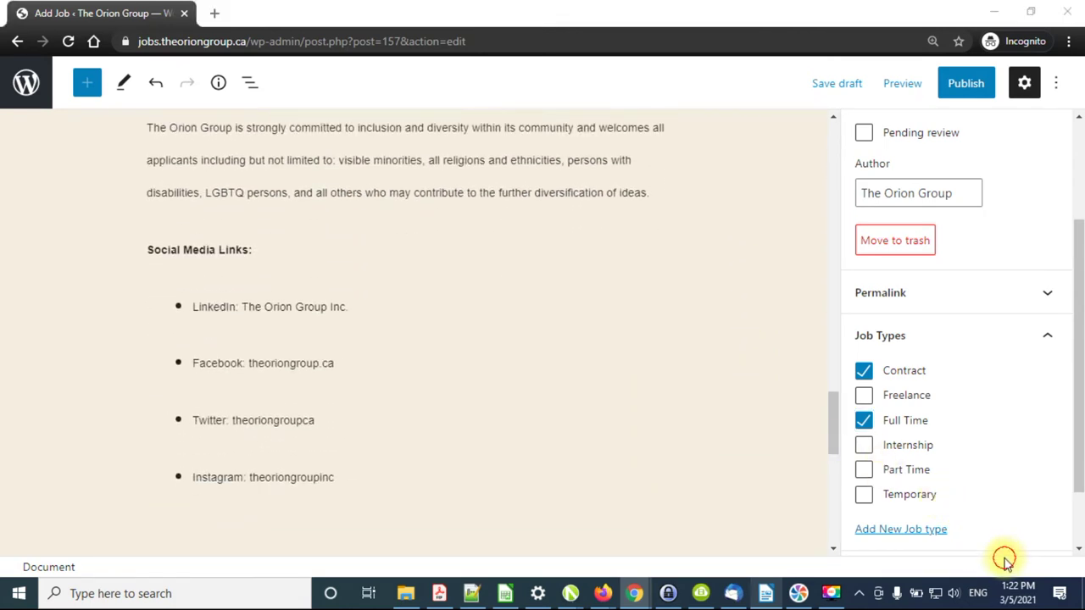
scroll(548, 374, down, 3)
scroll(547, 374, down, 6)
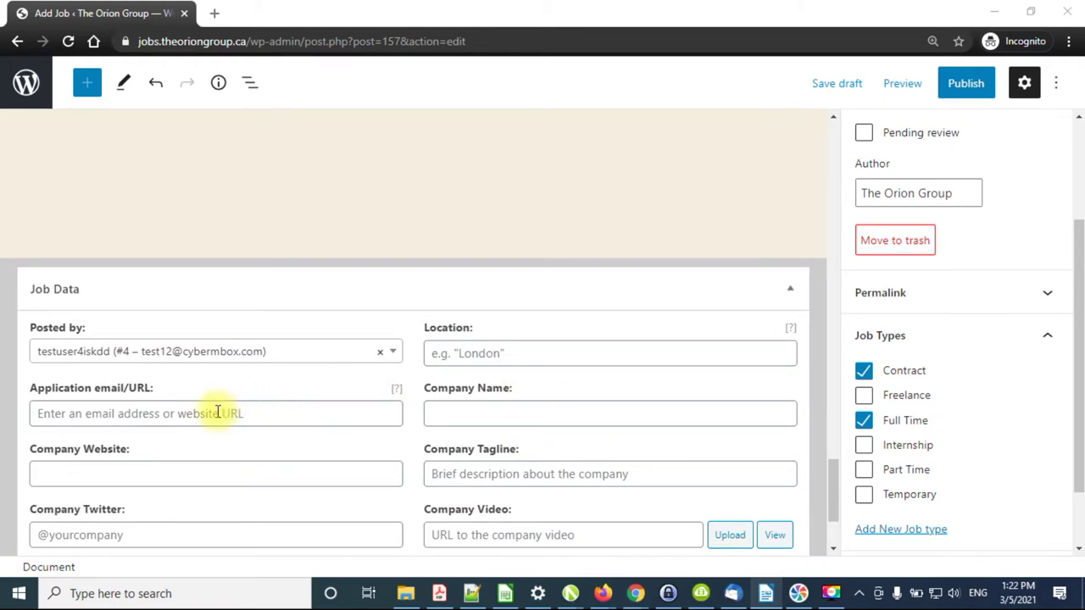
Select the empty Application email/URL field, then bring up the Writer description document.
click(142, 414)
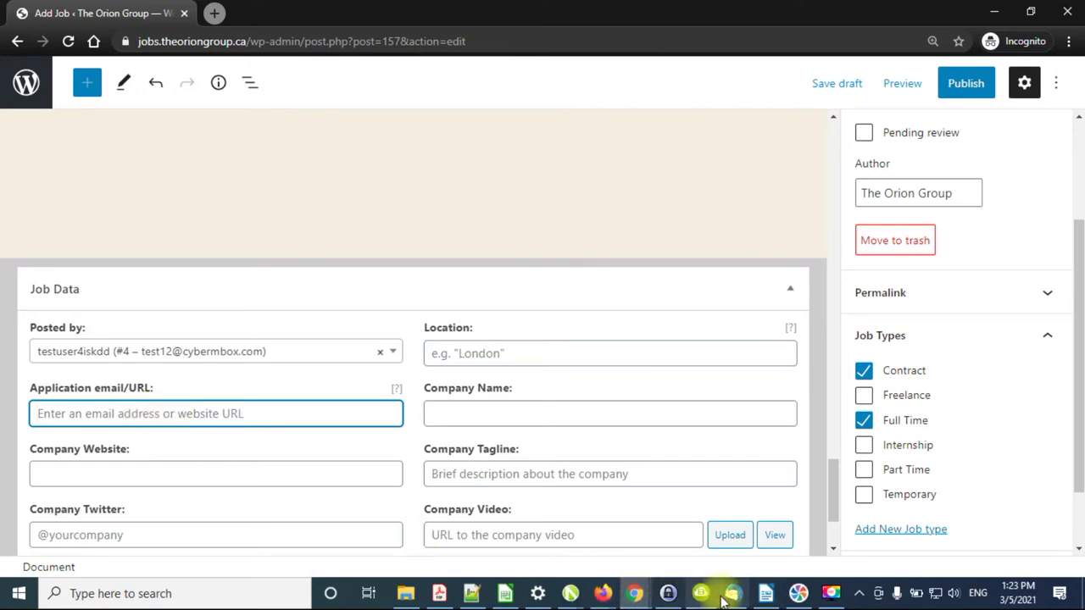
click(765, 598)
scroll(712, 466, down, 5)
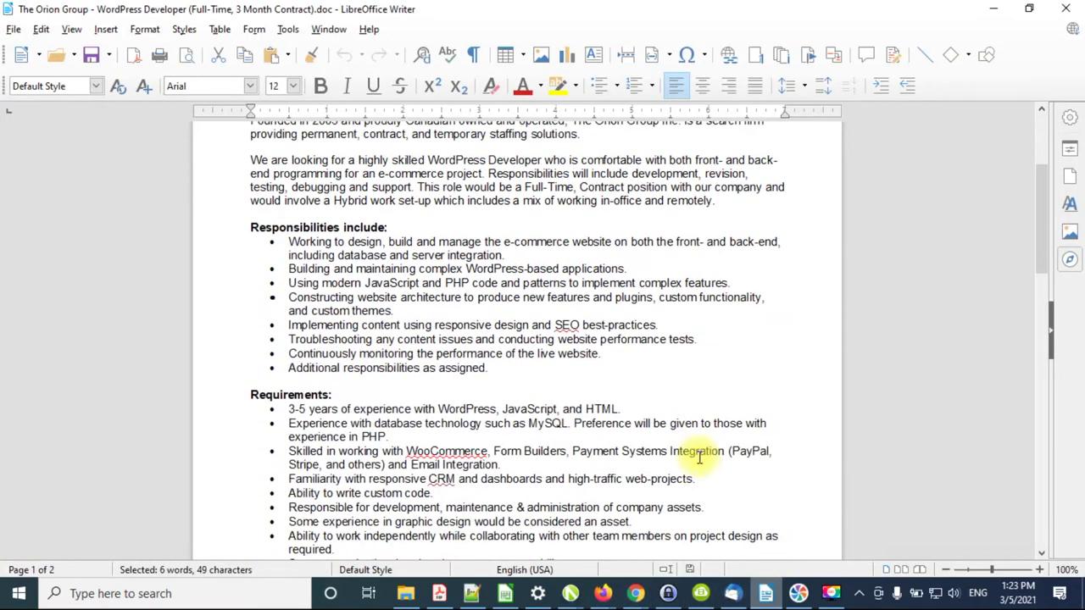
scroll(690, 458, down, 5)
scroll(644, 415, down, 5)
scroll(609, 380, up, 2)
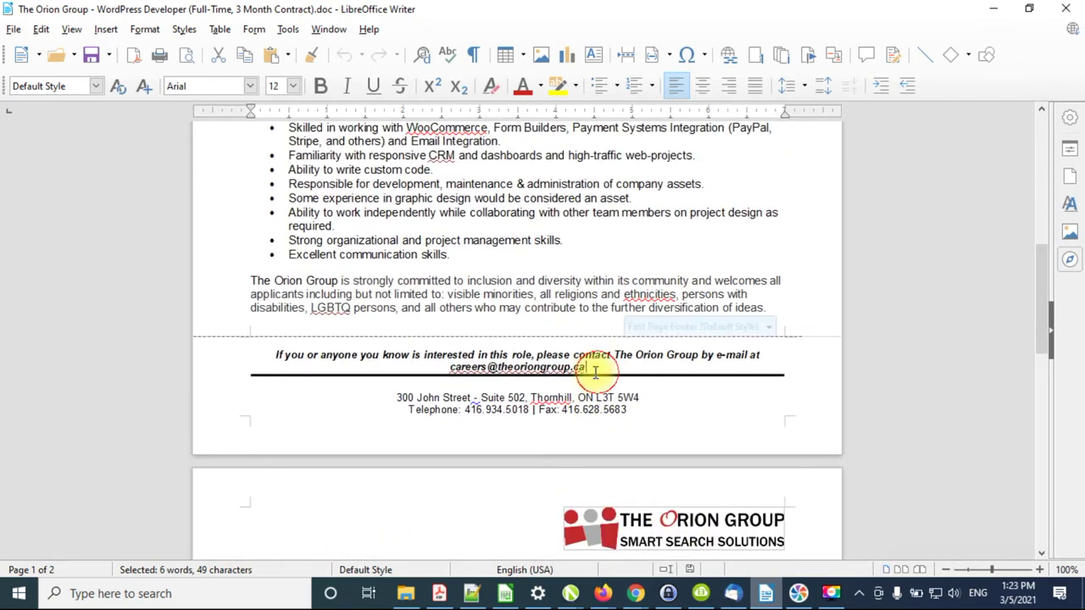
drag(587, 368, 454, 375)
double_click(456, 375)
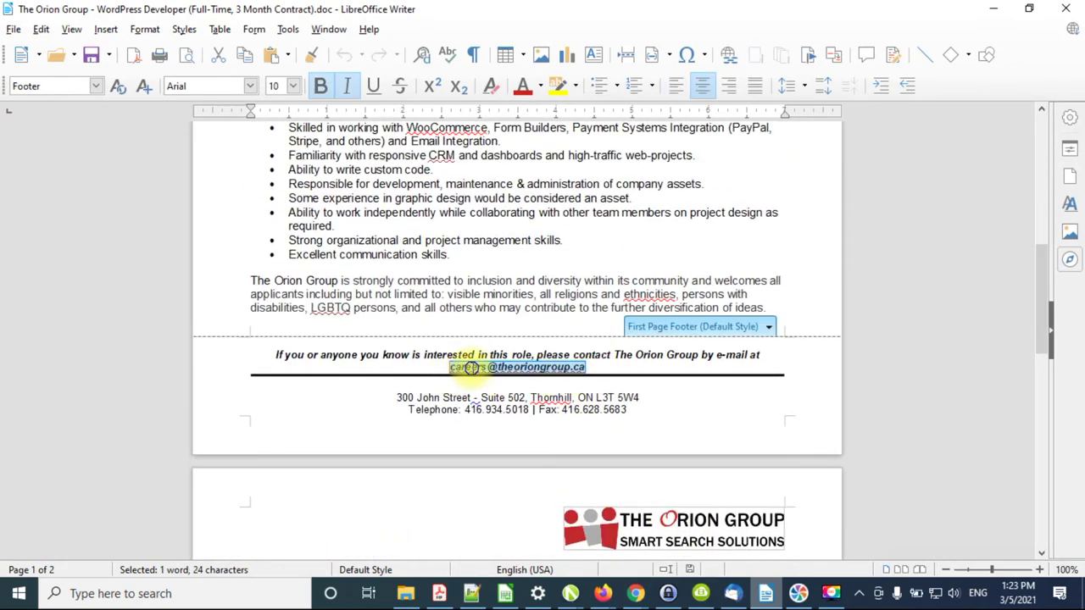
right_click(465, 368)
click(516, 173)
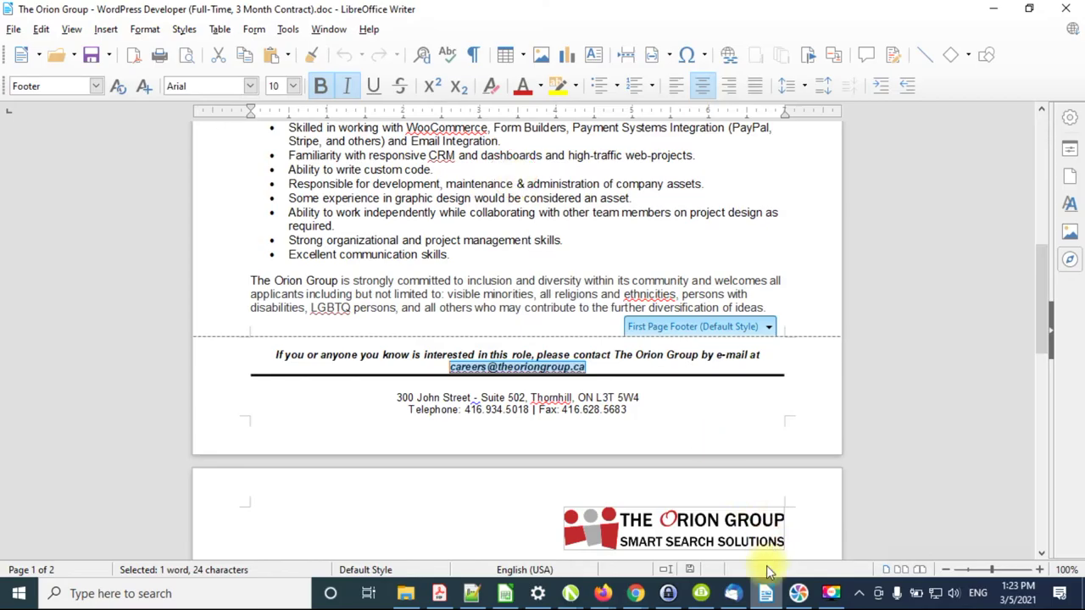
click(767, 594)
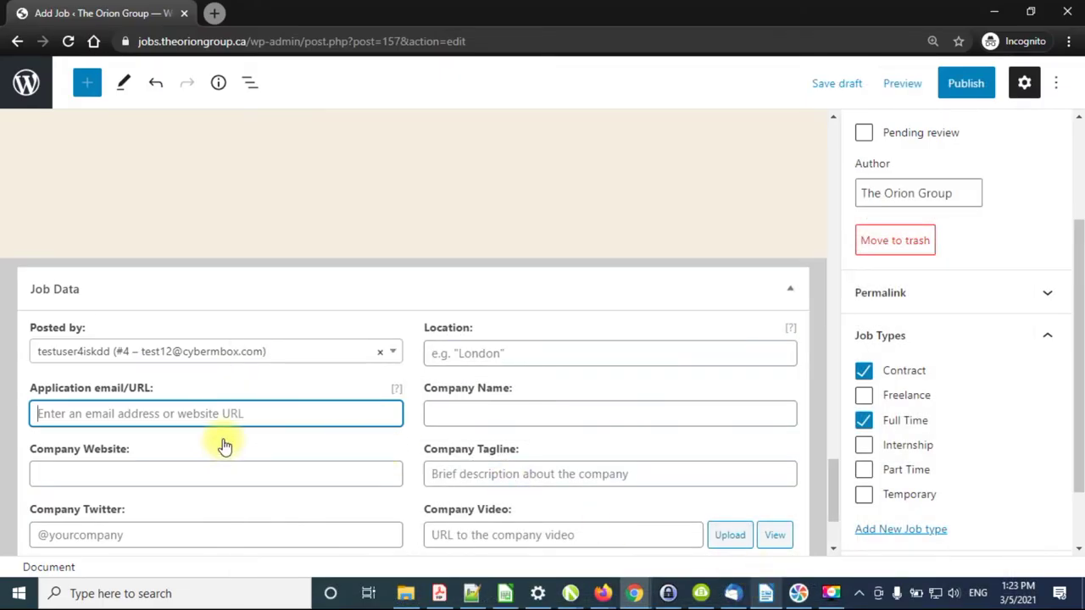
key(ctrl+v)
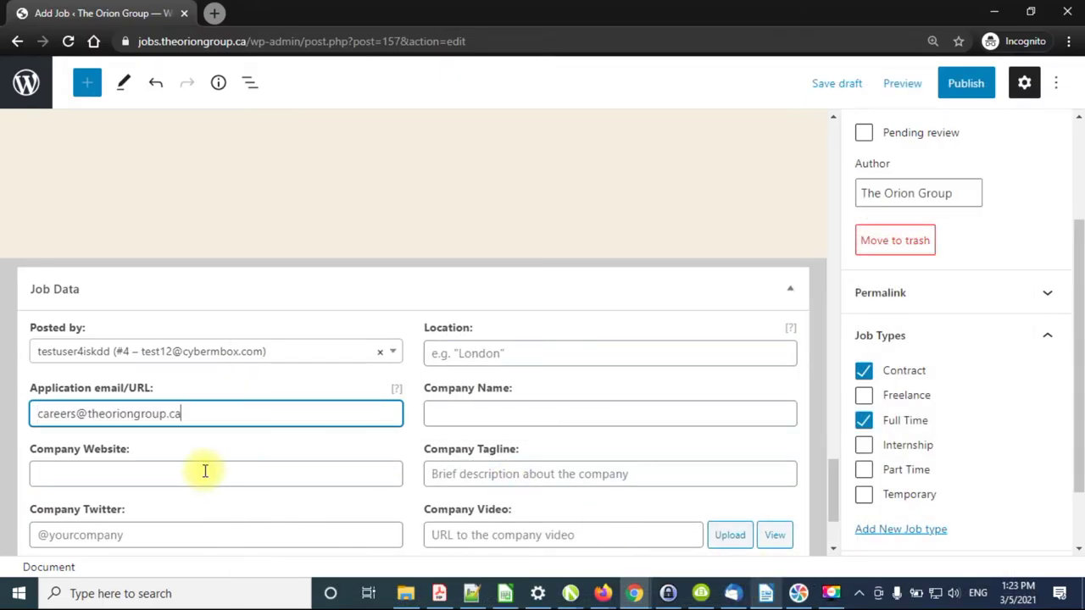
click(205, 471)
text(https://theoriongroup.ca)
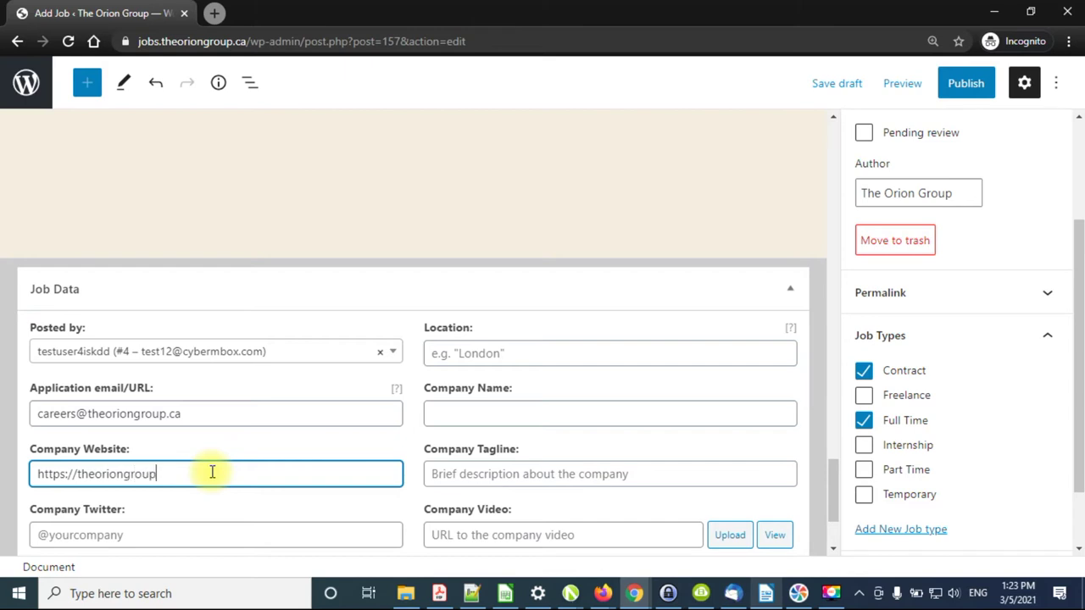
click(194, 532)
scroll(309, 285, up, 5)
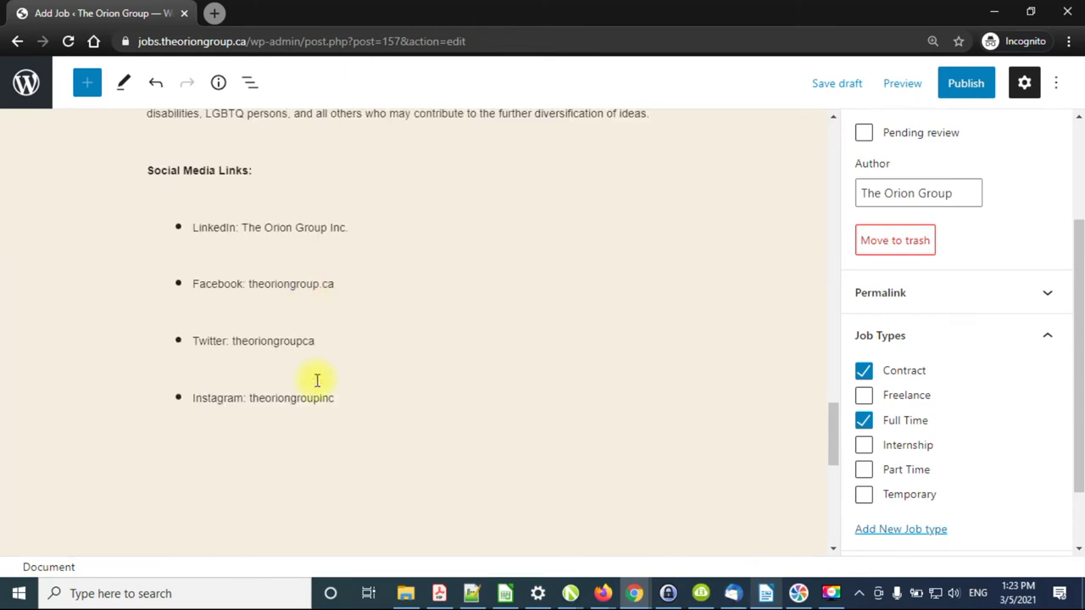
scroll(342, 374, up, 1)
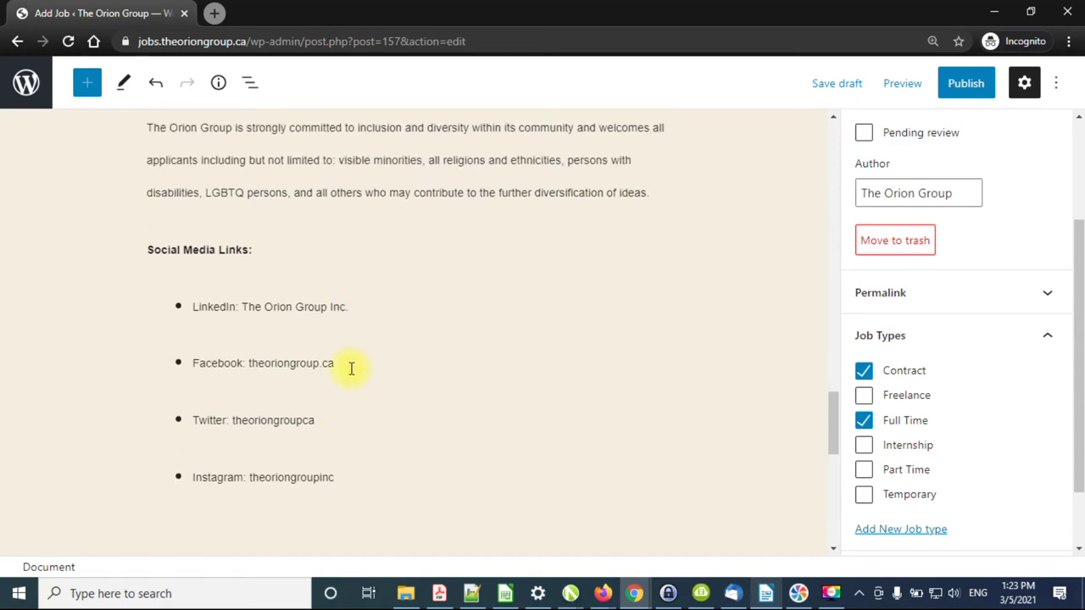
drag(329, 424, 236, 423)
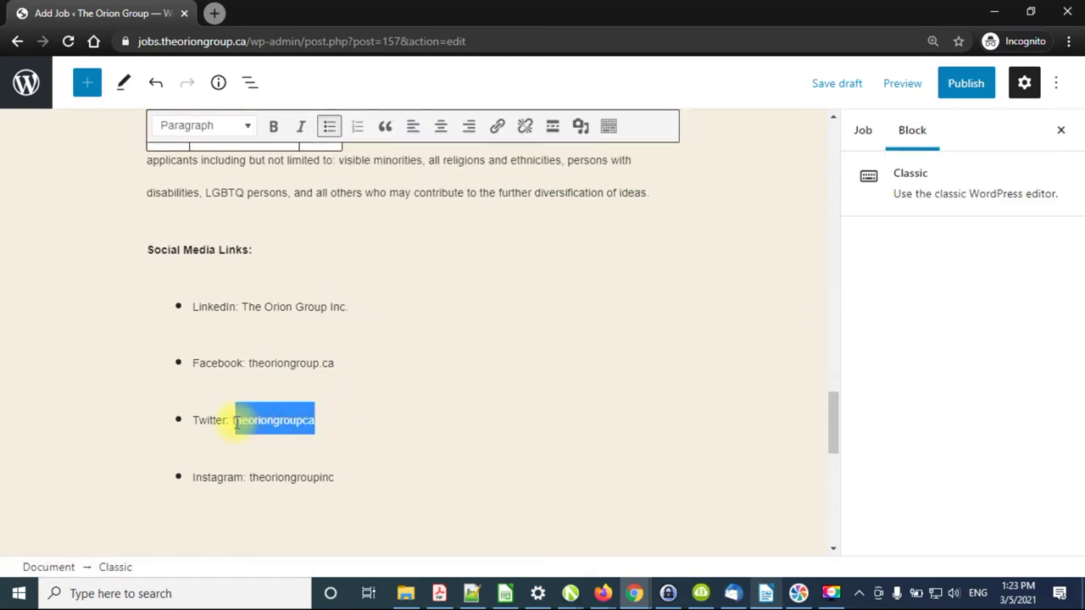
key(alt+Tab)
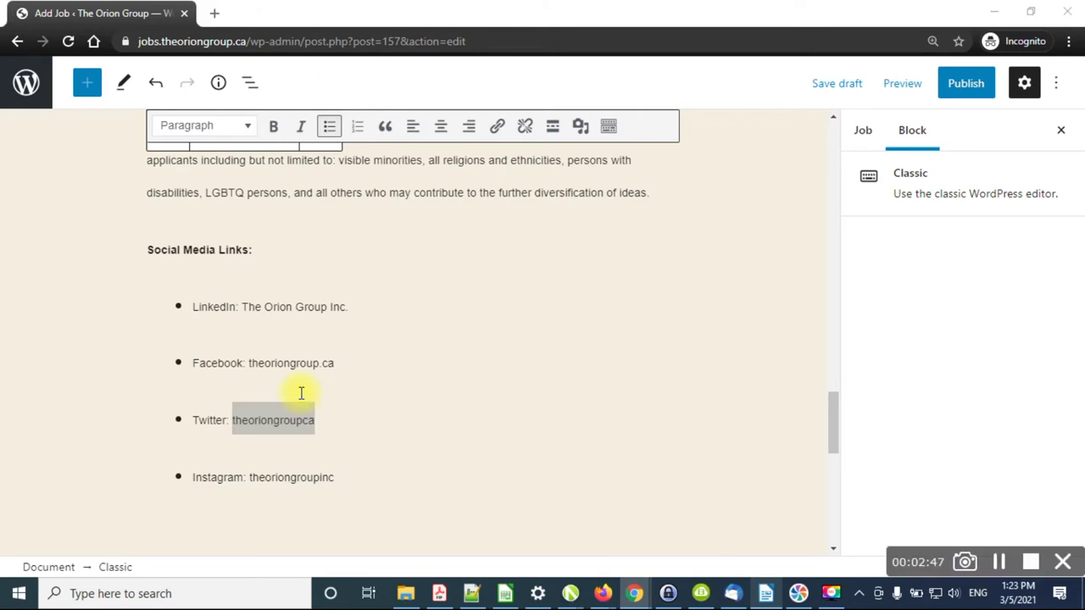
key(alt+Tab)
scroll(303, 383, down, 2)
scroll(302, 386, down, 5)
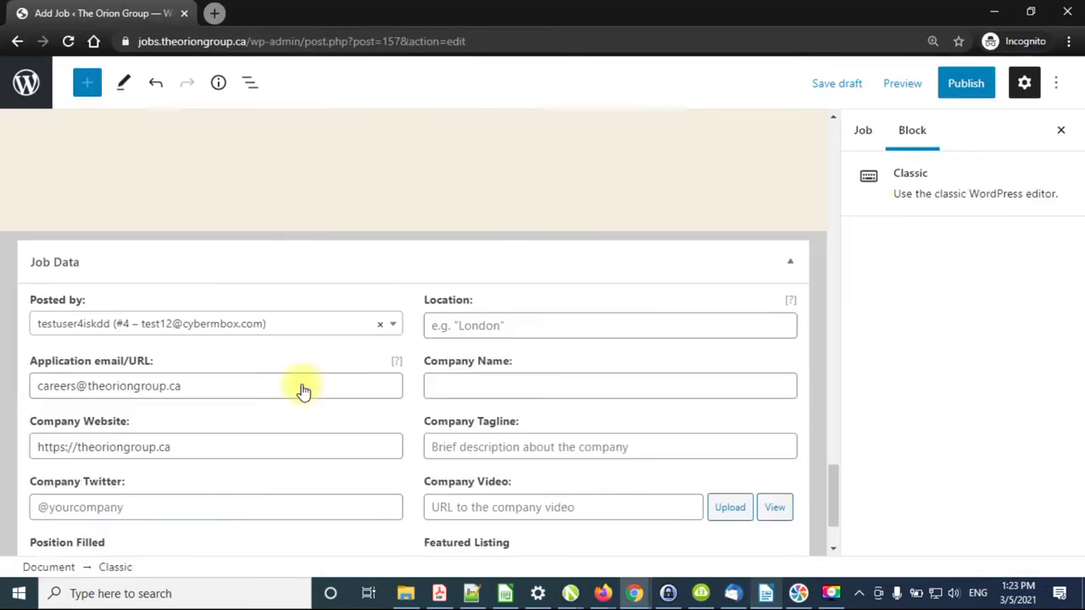
scroll(296, 386, down, 1)
click(183, 398)
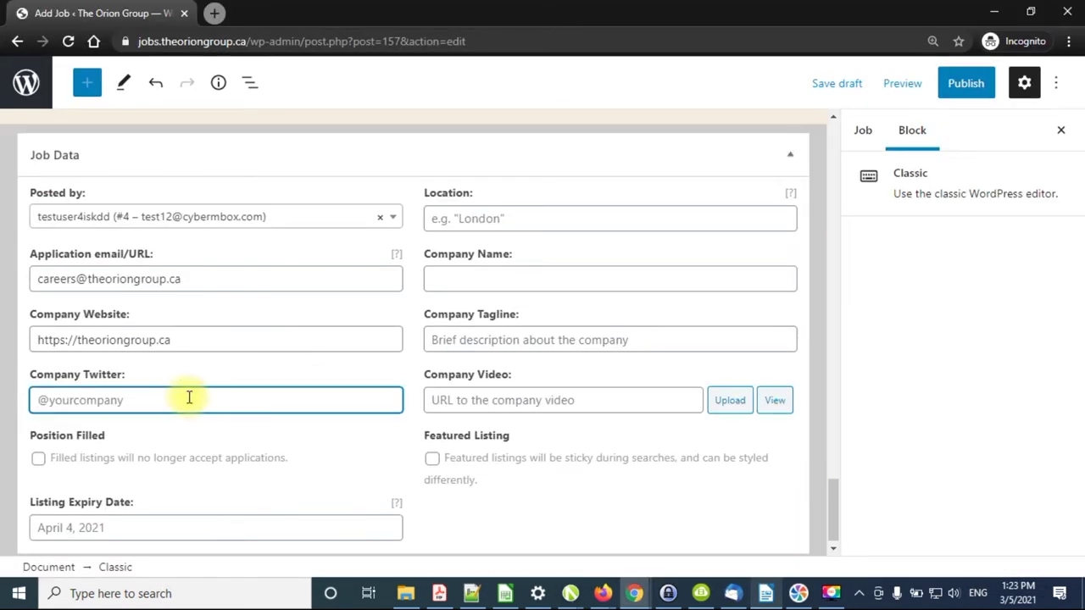
key(ctrl+v)
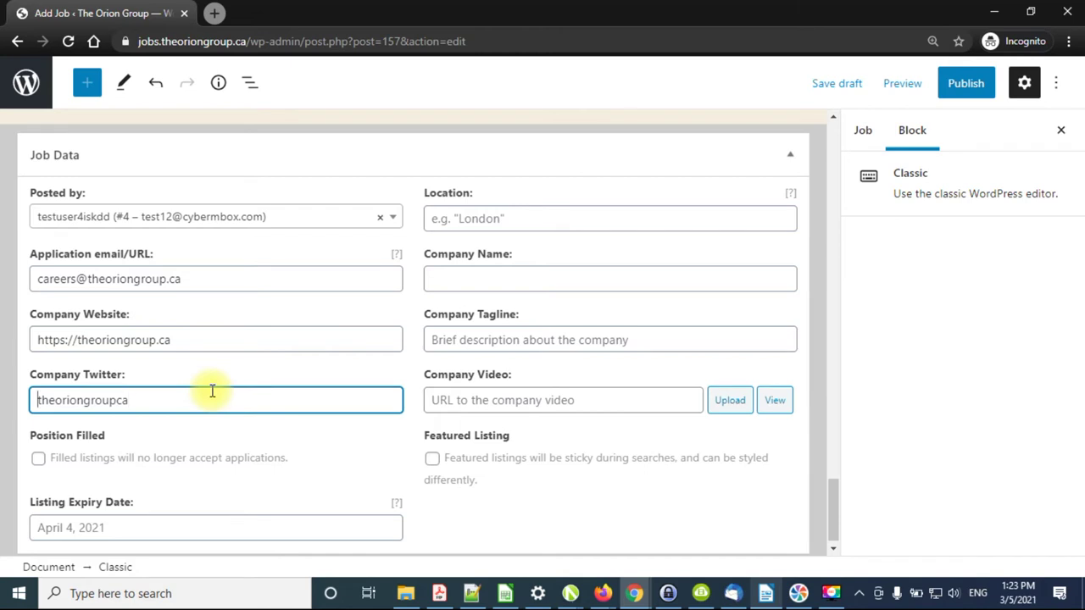
text(@)
key(Tab)
key(Tab)
key(Return)
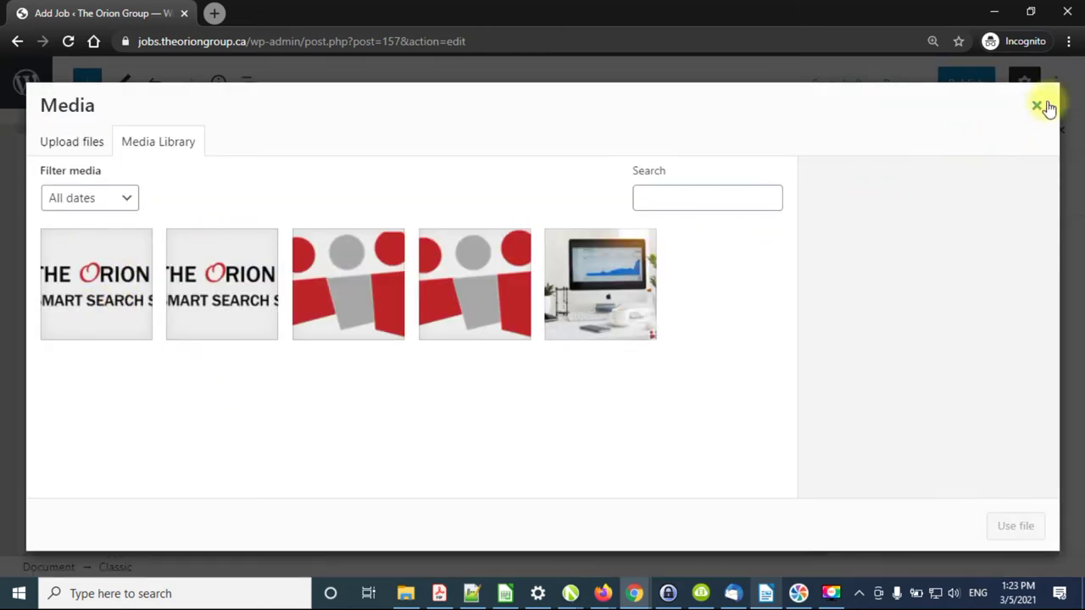
Close the accidentally opened media library and return to the Job Data fields.
click(1036, 105)
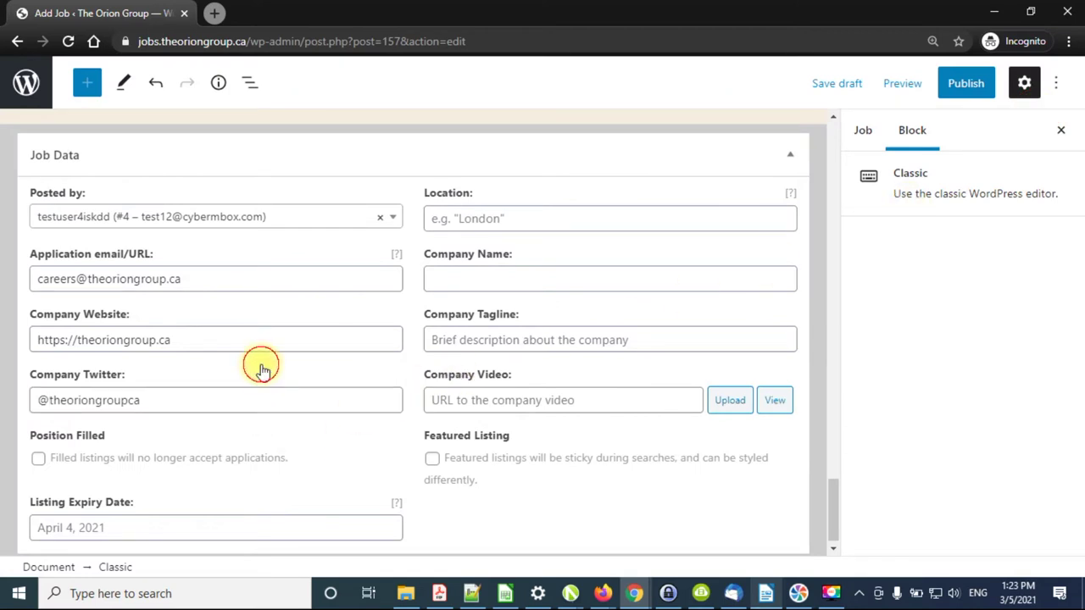
scroll(268, 384, down, 1)
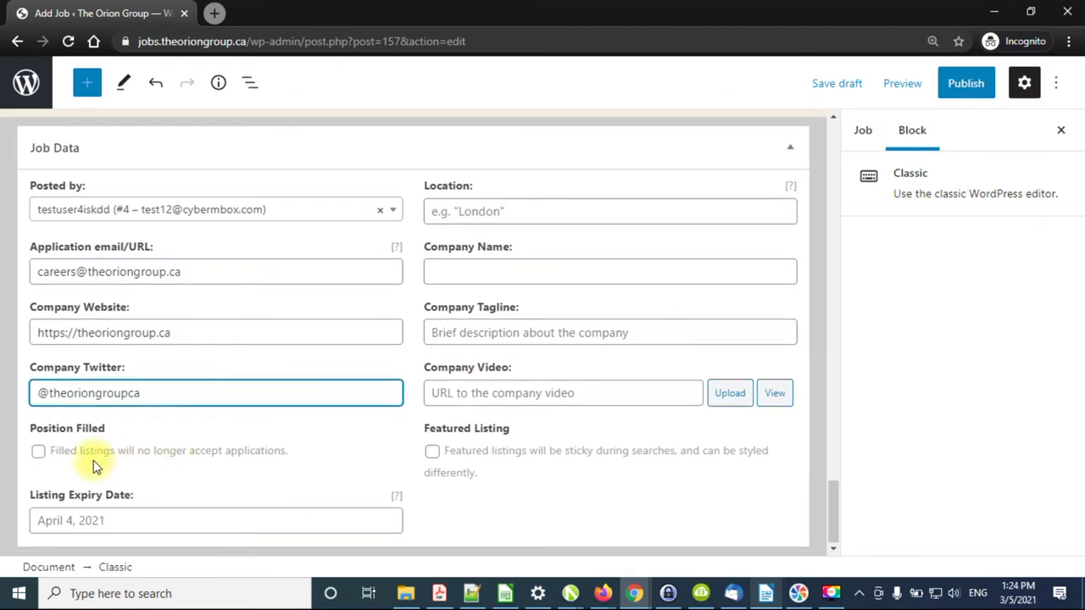
click(466, 210)
Enter location 'Thornhill, ON' and company name 'The Orion Group', then restore the publish panel.
text(Thornhill, ON)
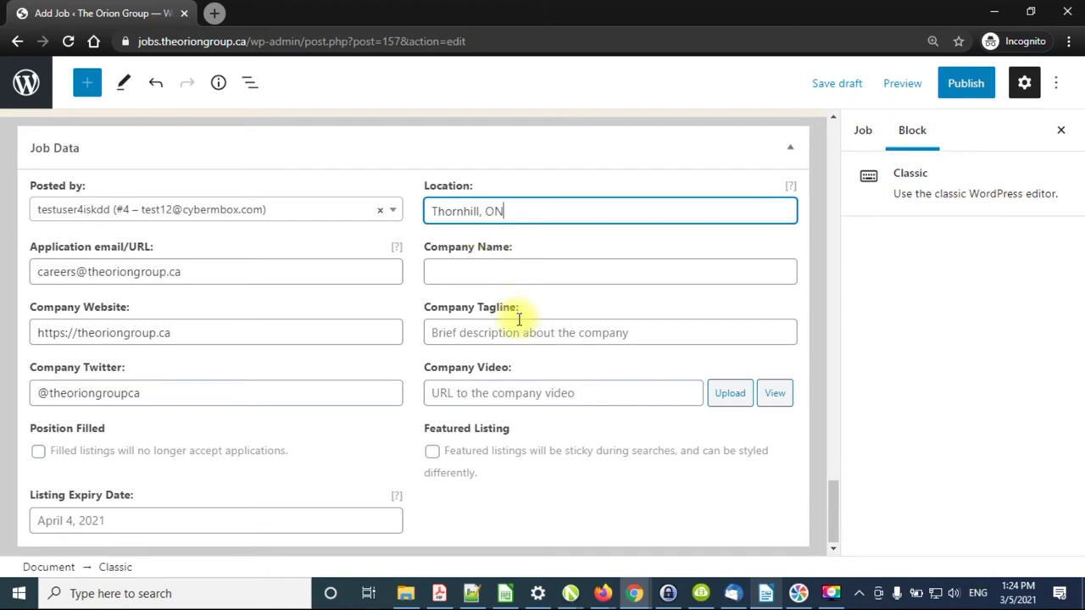
click(480, 270)
text(The Orion Group)
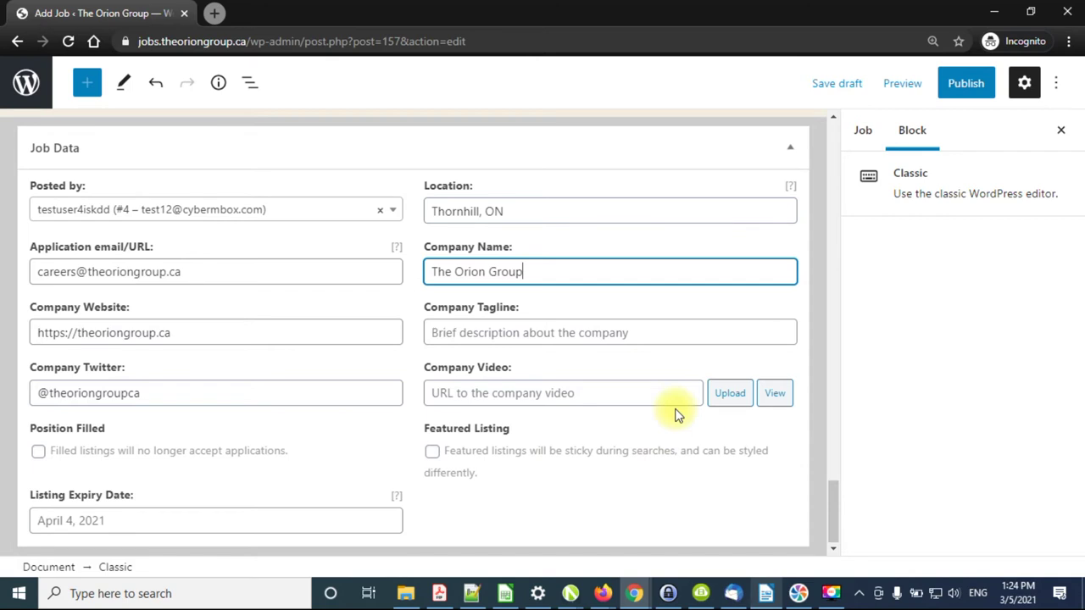
click(852, 149)
right_click(846, 141)
click(714, 73)
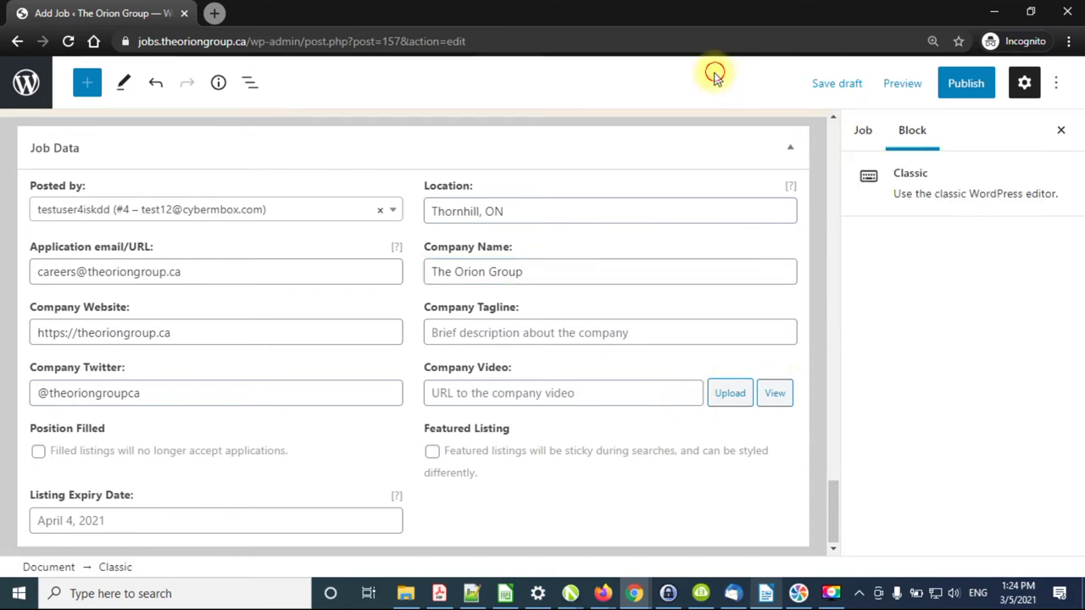
click(863, 133)
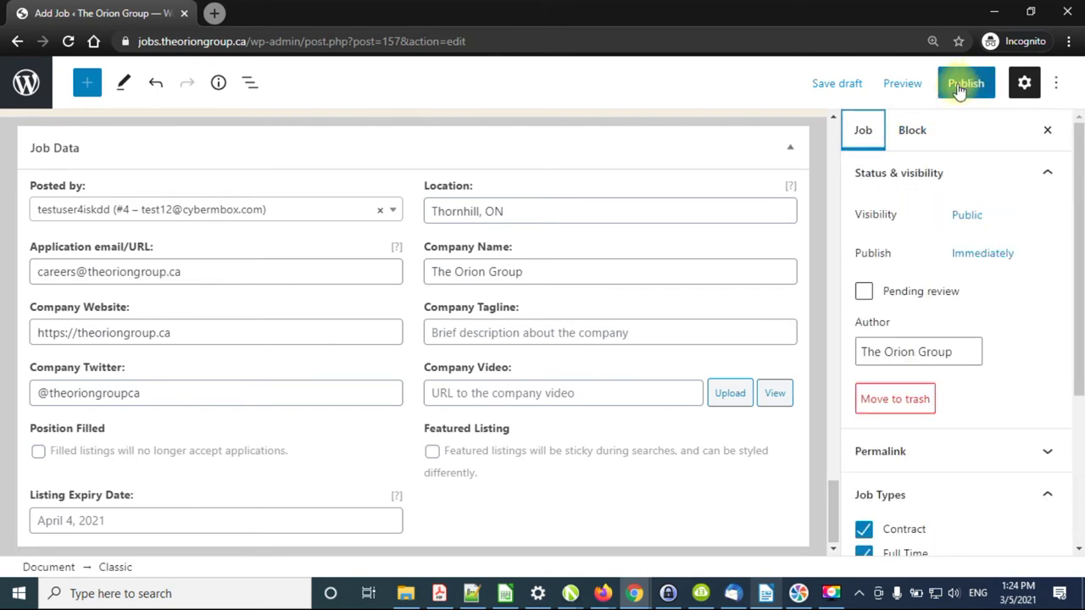
Publish the listing and open it on the live jobs.theoriongroup.ca board.
click(837, 84)
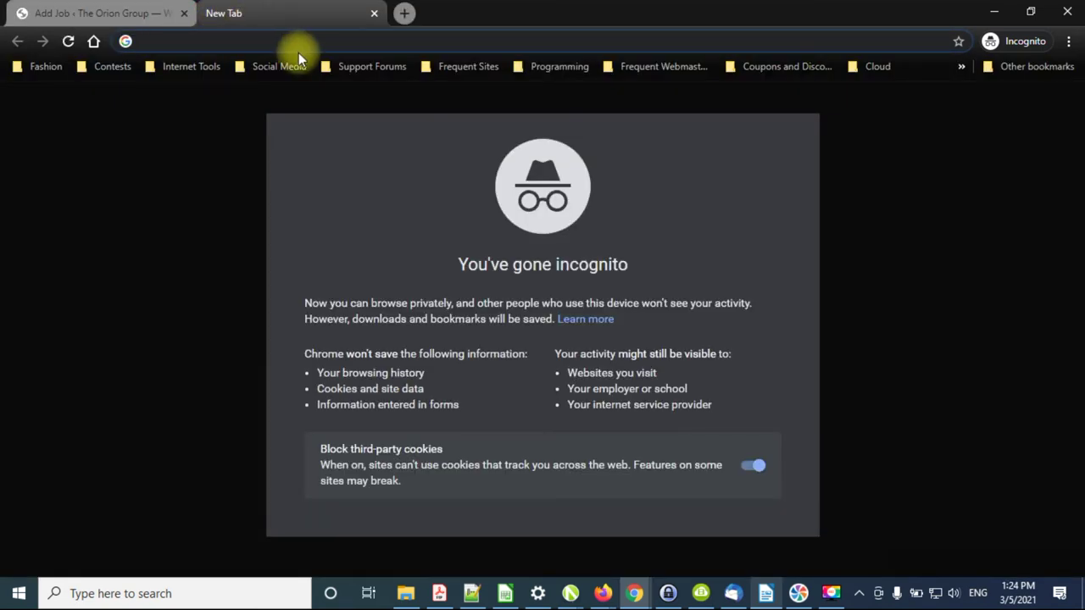
text(jobs.)
key(Return)
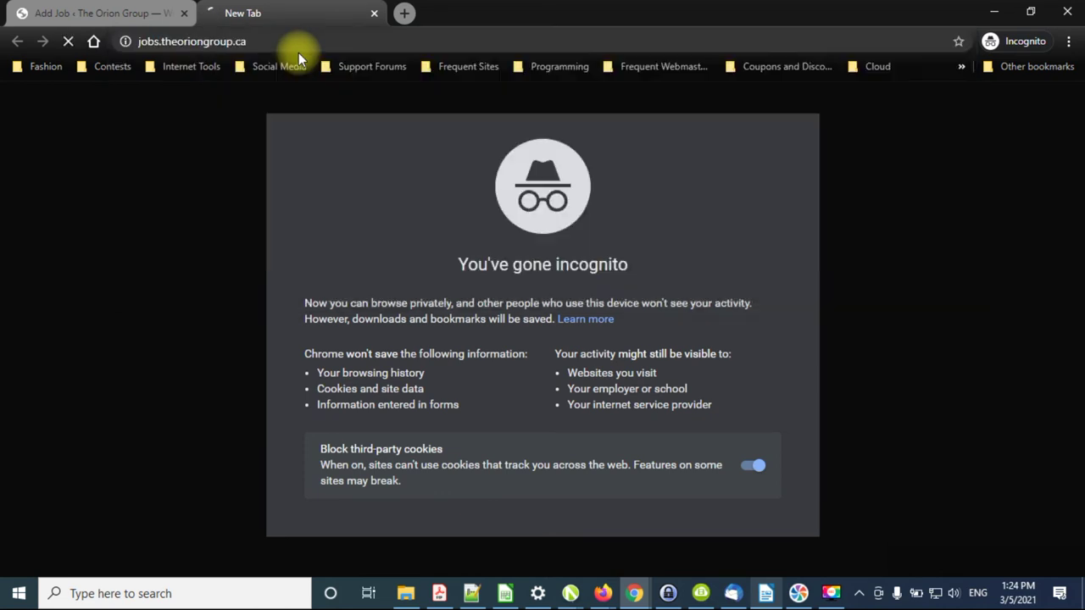
scroll(470, 195, down, 5)
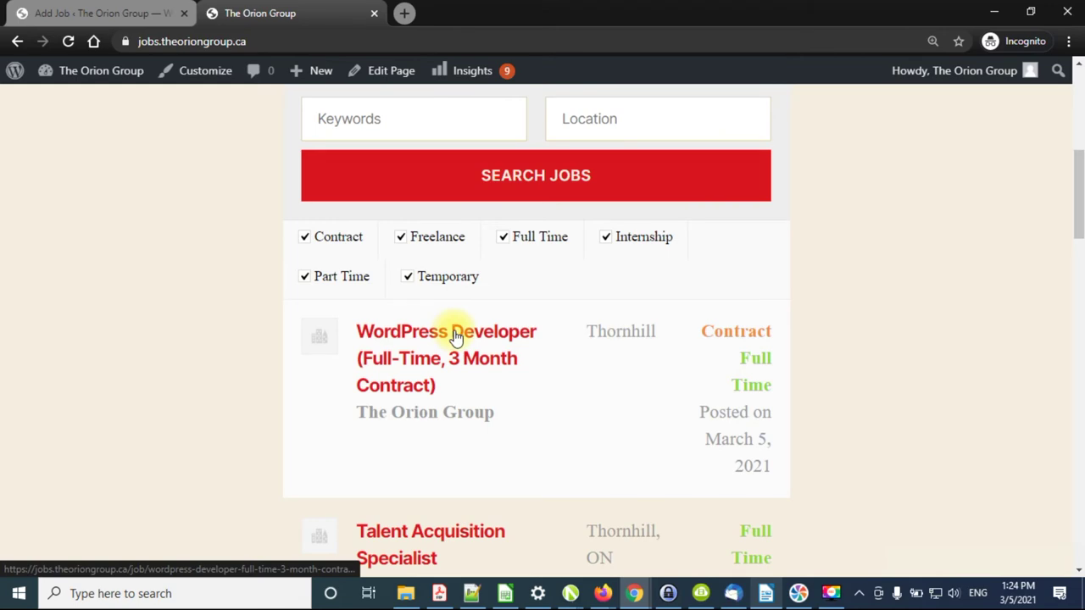
click(456, 336)
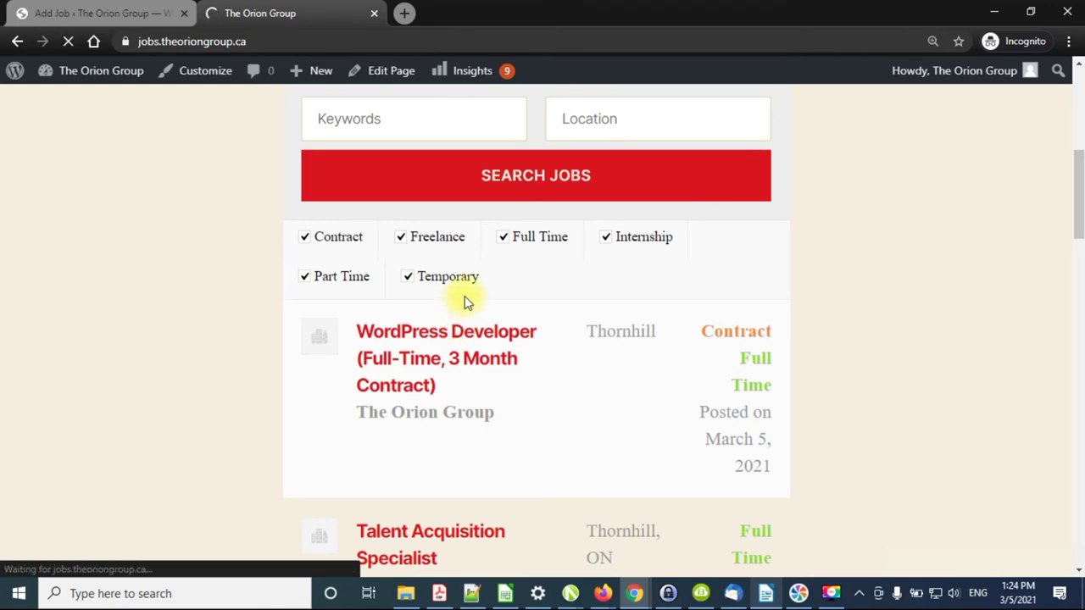
Scroll the live WordPress Developer job page and compare its tags with the job editor.
scroll(465, 296, down, 3)
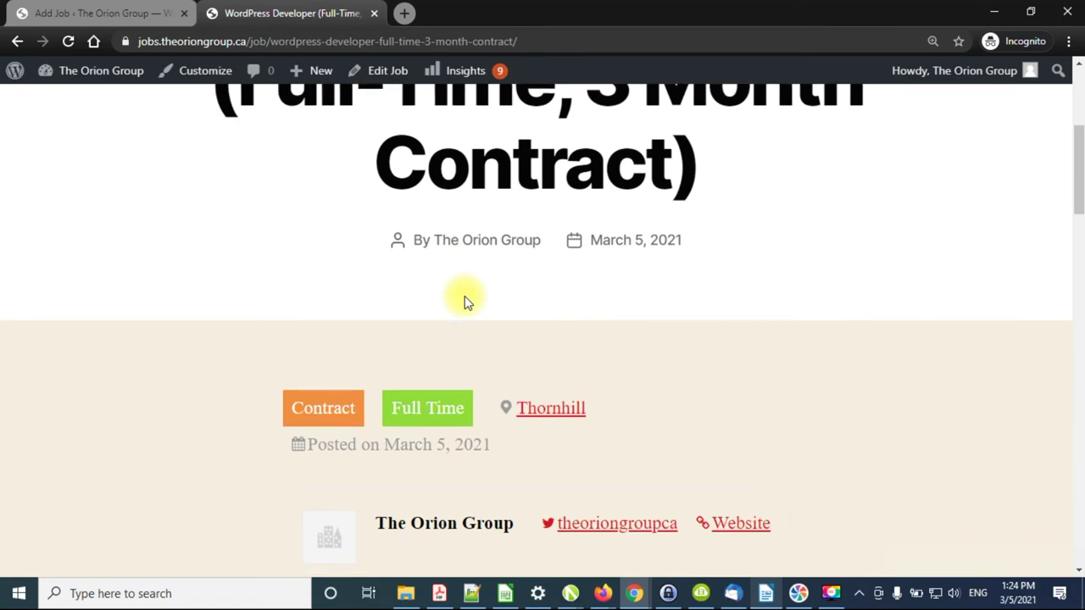
scroll(464, 299, down, 3)
scroll(464, 299, down, 2)
scroll(465, 299, up, 3)
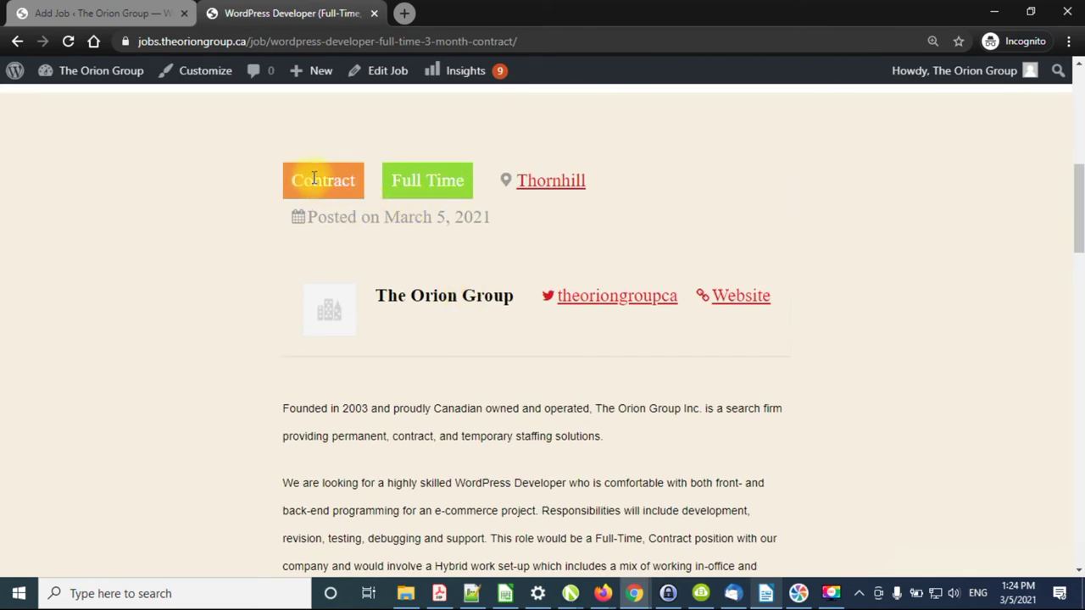
click(98, 12)
scroll(964, 458, down, 1)
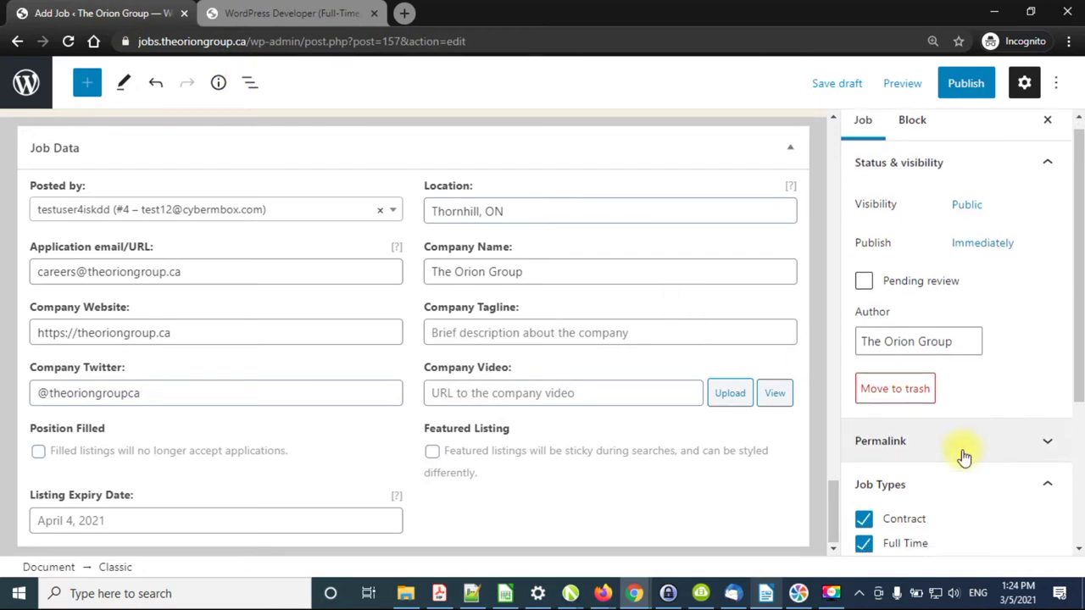
scroll(964, 457, down, 1)
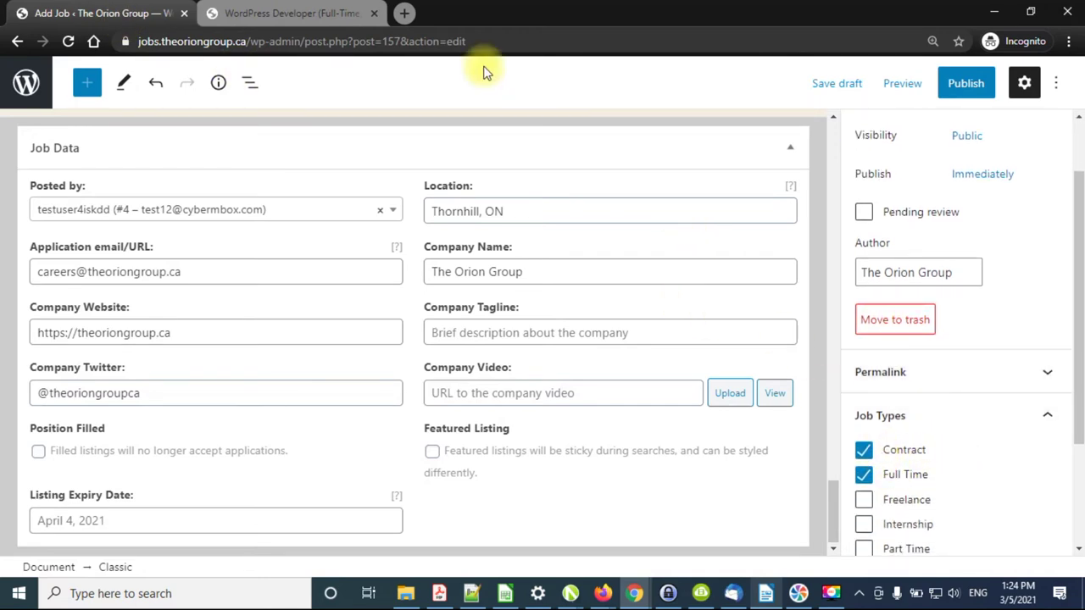
Check the live page's company details against the company fields in the editor.
click(293, 13)
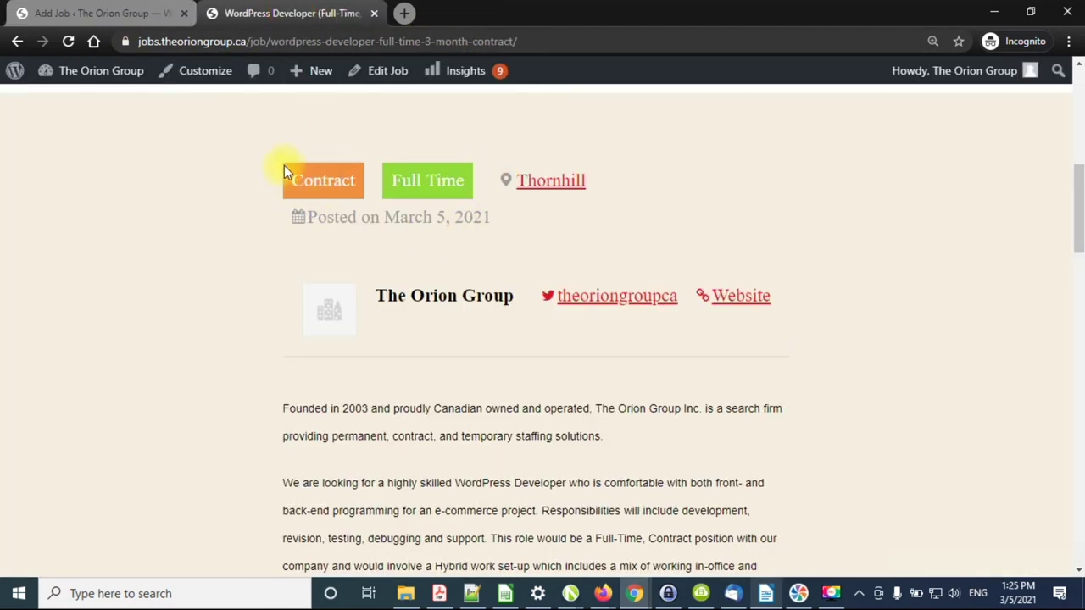
scroll(444, 213, up, 4)
scroll(446, 212, down, 4)
scroll(430, 235, down, 2)
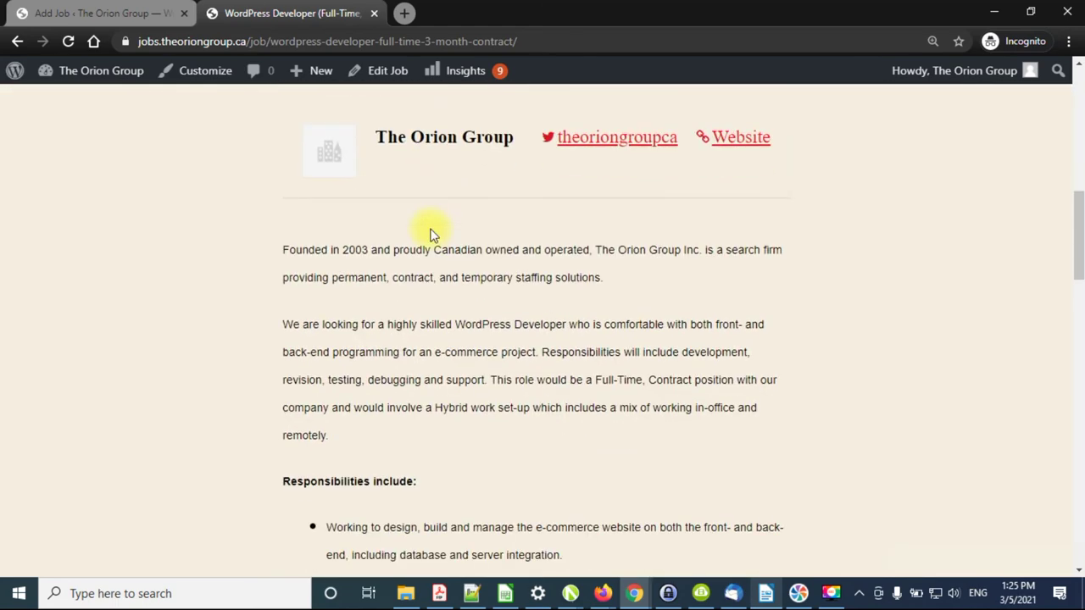
scroll(439, 228, up, 2)
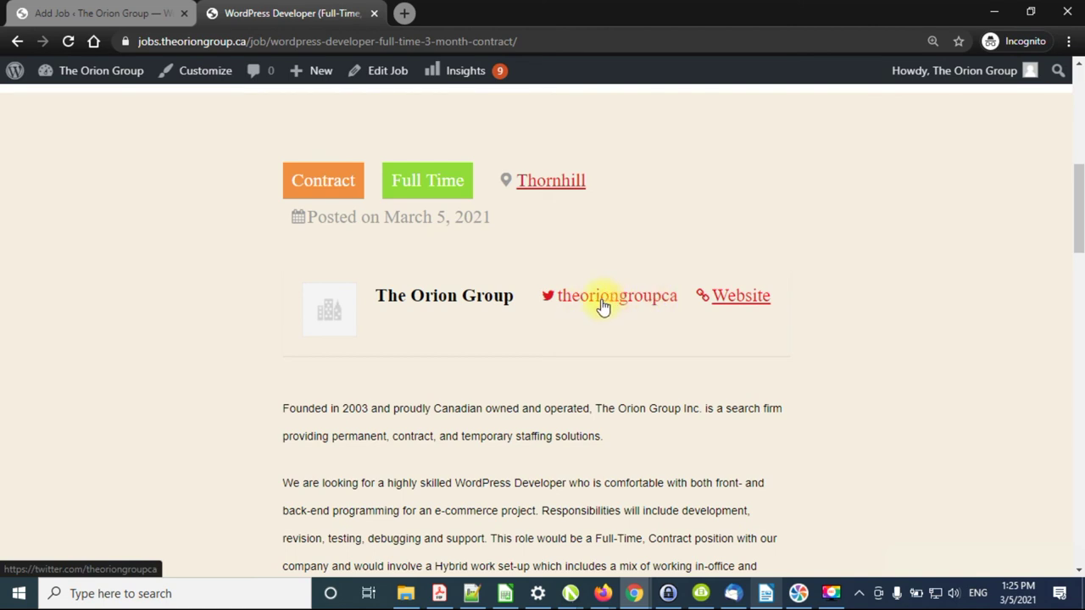
click(101, 13)
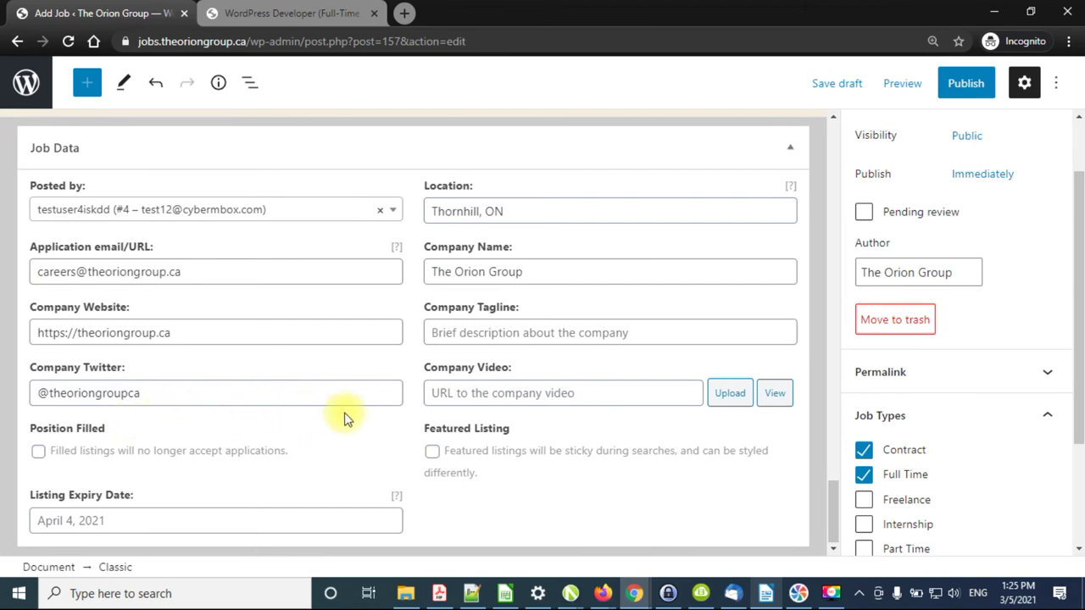
click(289, 13)
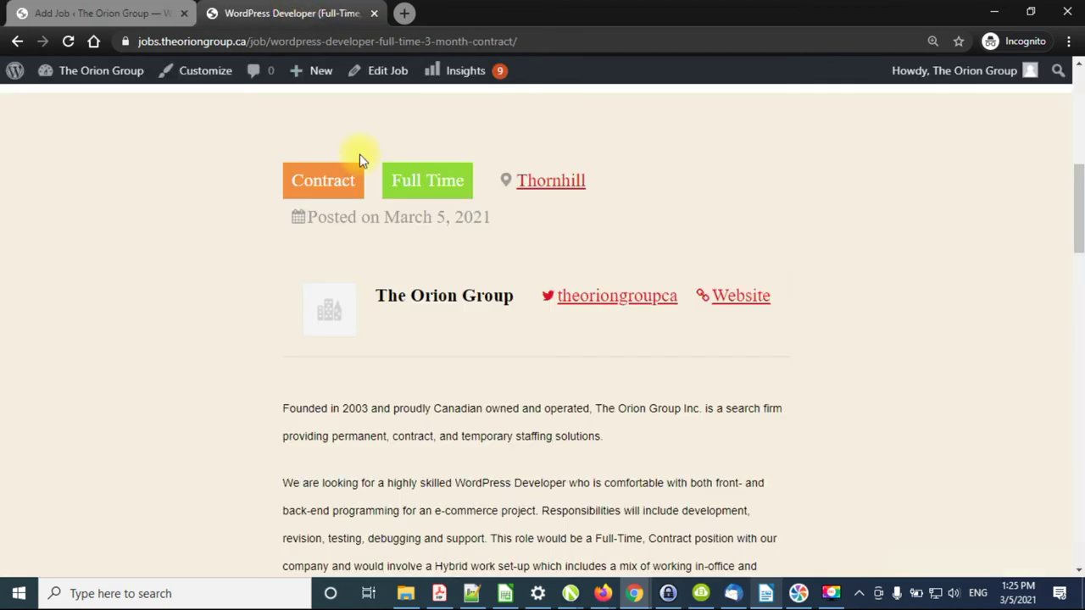
scroll(427, 242, down, 5)
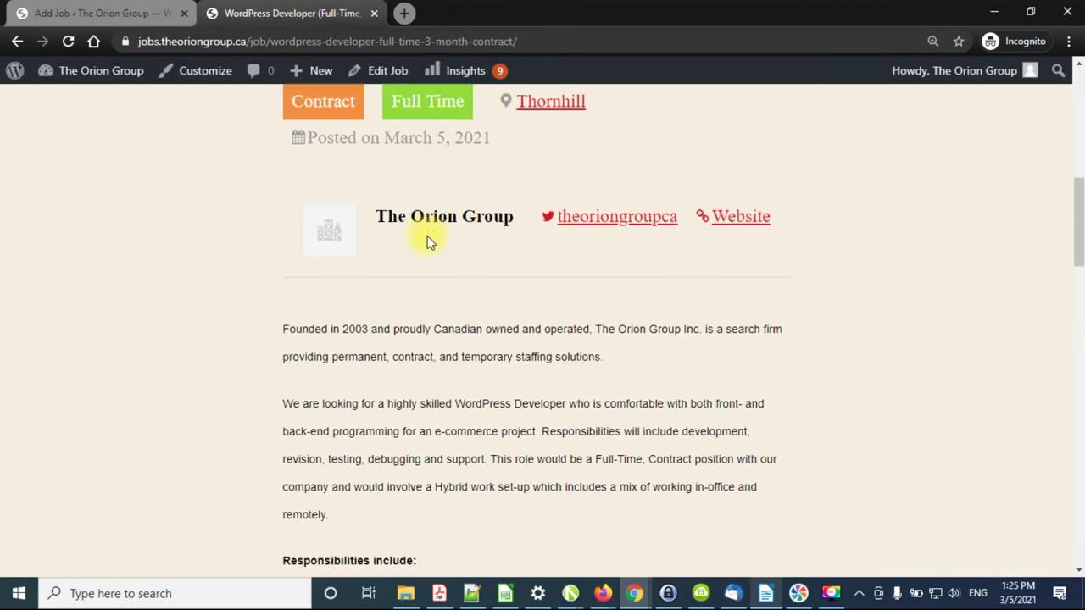
scroll(427, 241, down, 3)
scroll(427, 242, down, 4)
scroll(427, 242, down, 4)
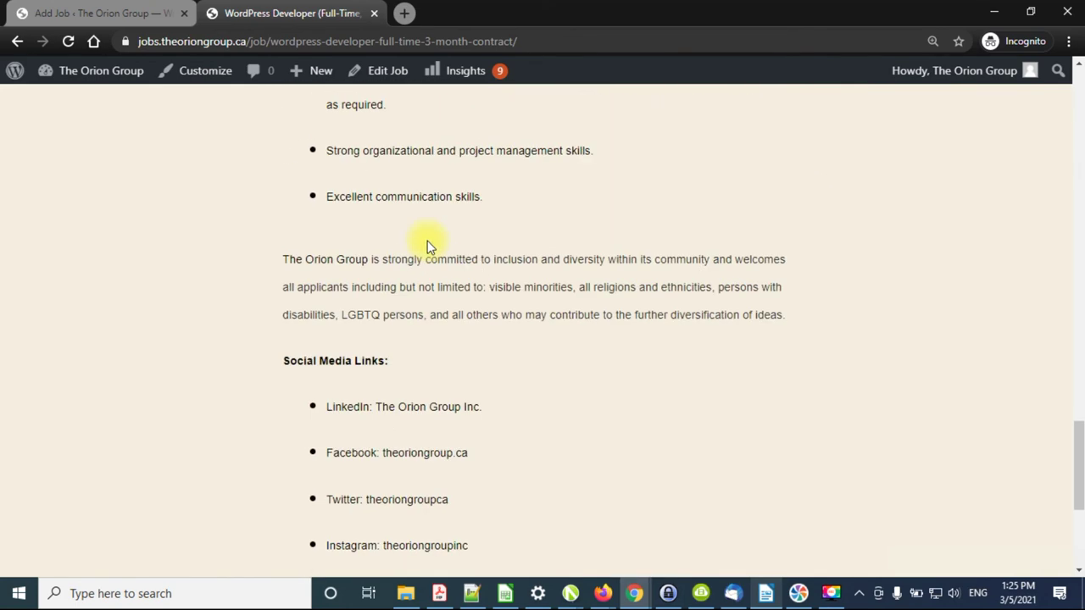
scroll(427, 243, down, 3)
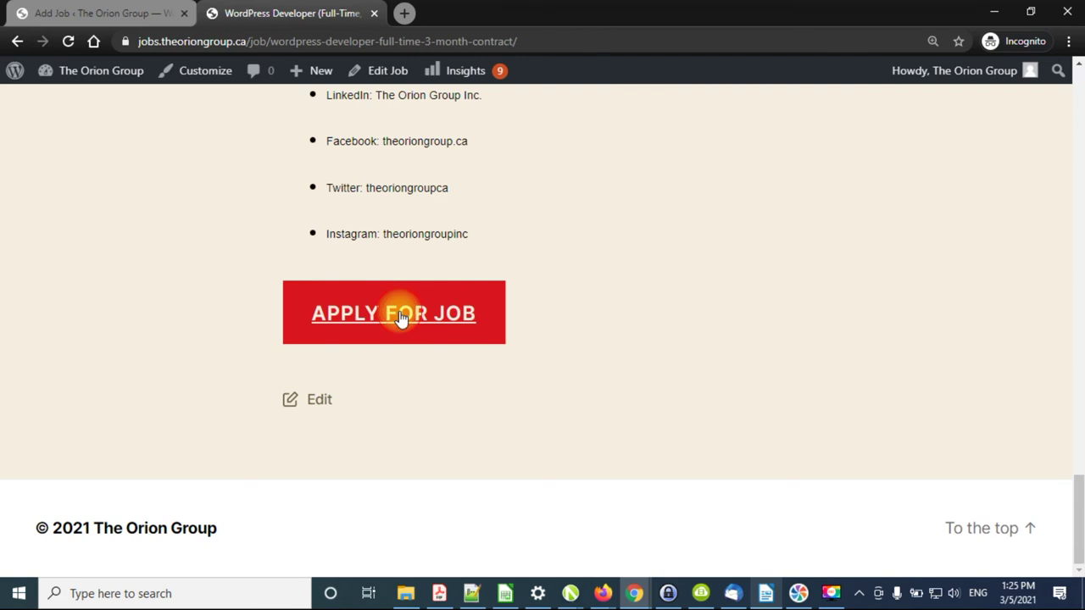
click(401, 317)
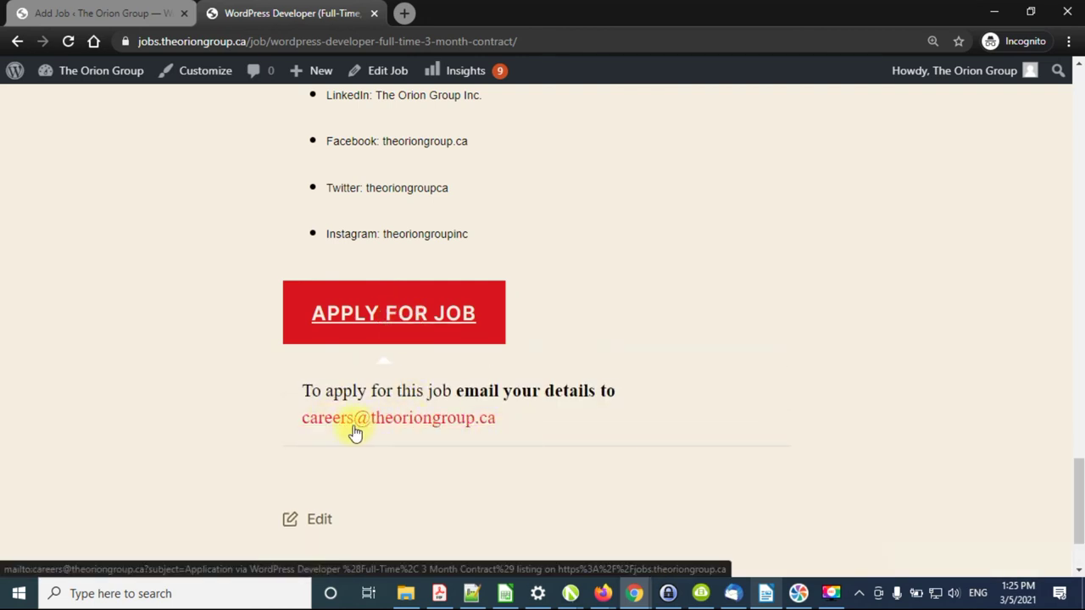
Compare the live application email link with the Application email field in the job data.
click(405, 427)
click(140, 9)
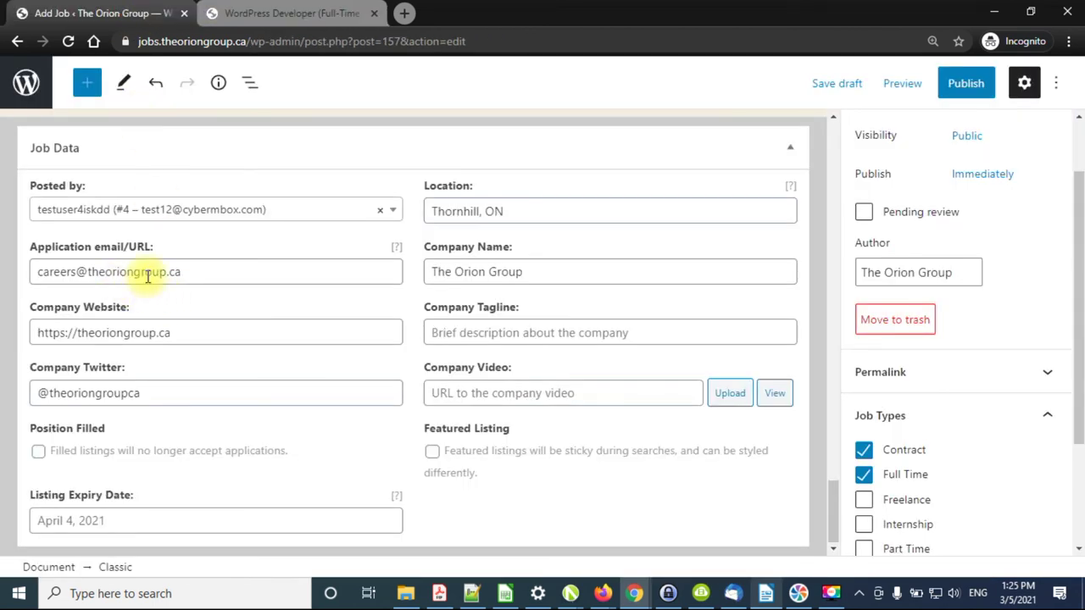
drag(215, 273, 30, 270)
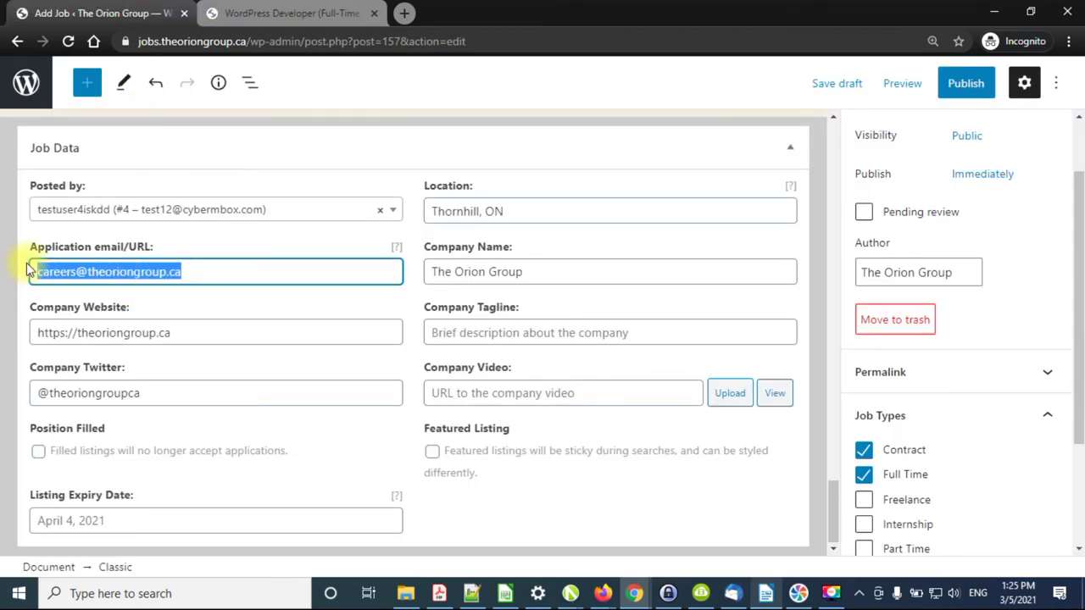
click(295, 10)
Scroll the live job page back to the title, The Orion Group and date.
scroll(312, 211, up, 5)
scroll(309, 206, up, 4)
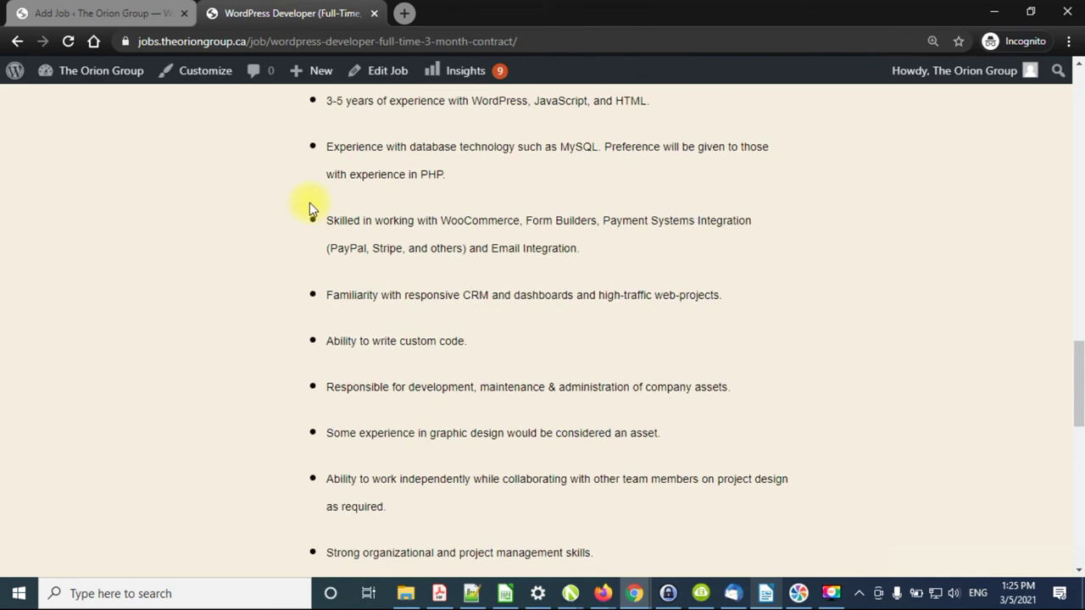
scroll(368, 213, up, 4)
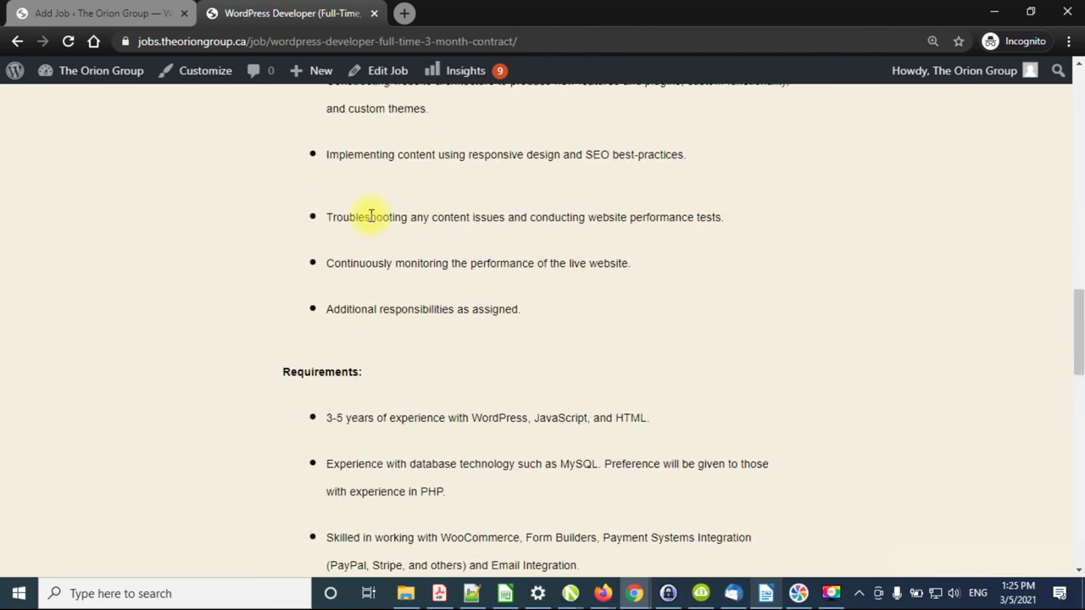
scroll(376, 214, up, 5)
scroll(377, 213, up, 4)
scroll(383, 213, up, 4)
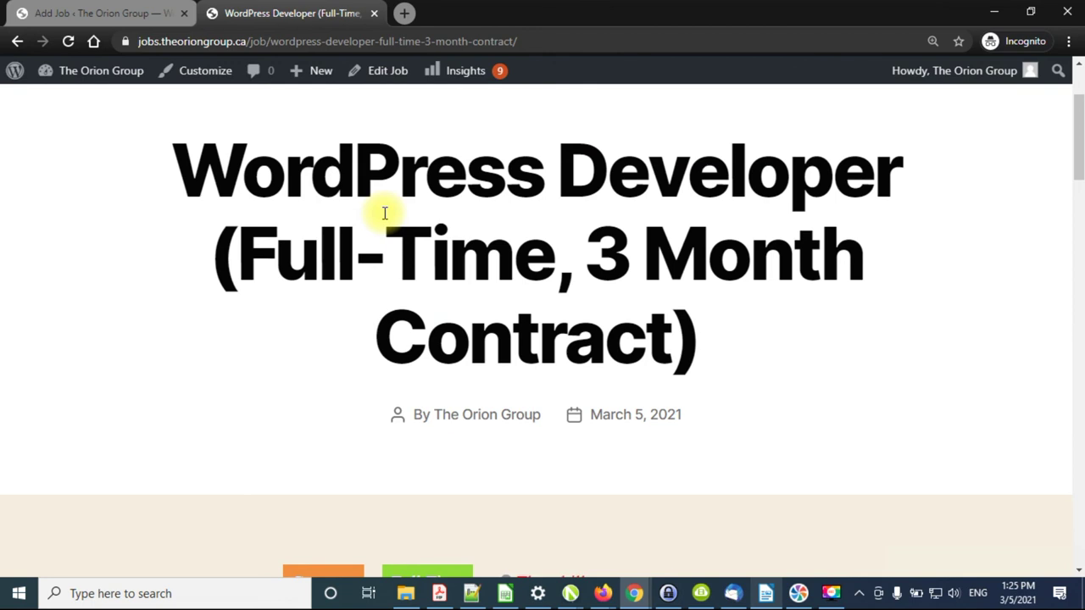